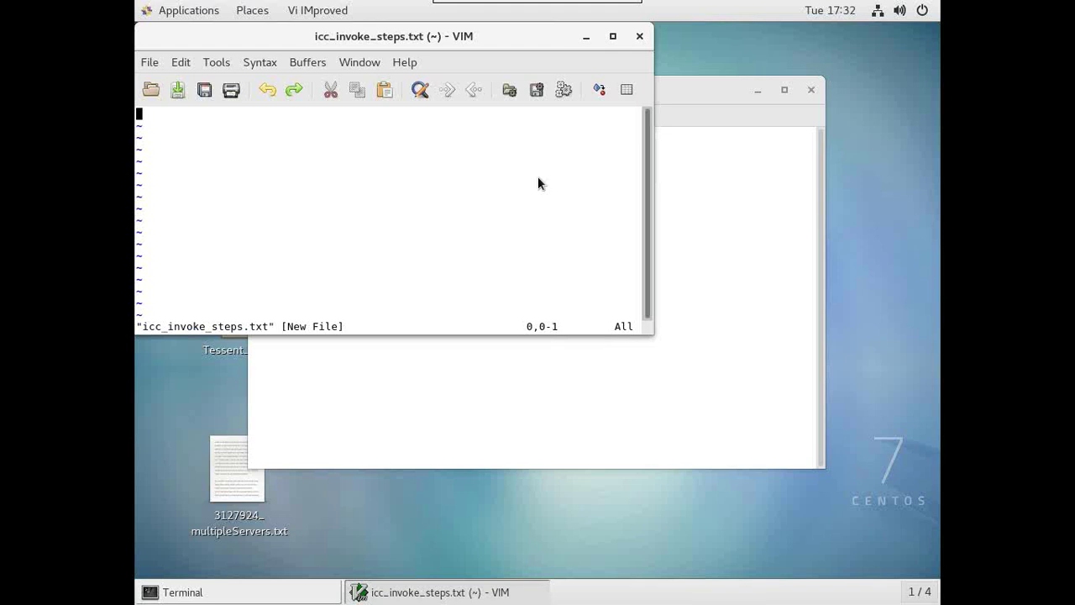
Source the Synopsys setup script /home/tools/synopsys/cshrc_synopsys in the Terminal
{"action": "key", "text": "i"}
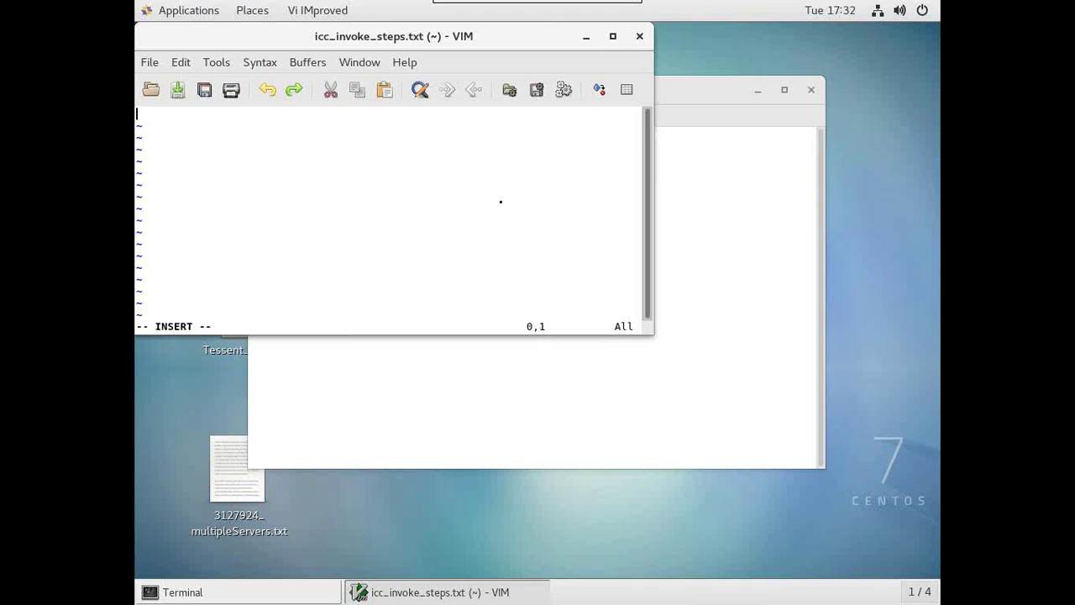
{"action": "left_click", "coordinate": [737, 216]}
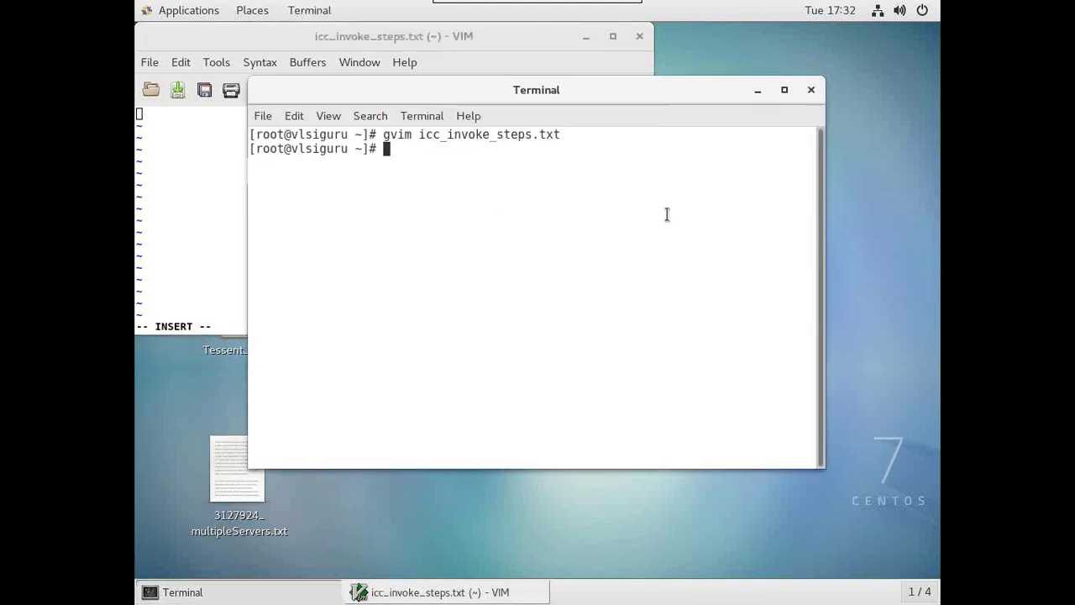
{"action": "type", "text": "source "}
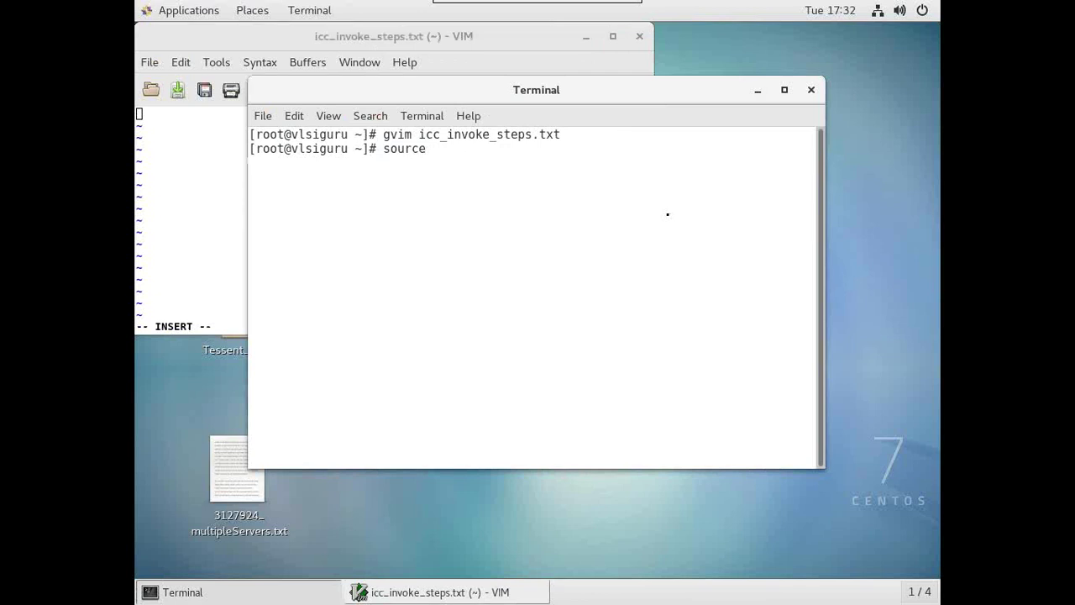
{"action": "type", "text": "/home/tools/"}
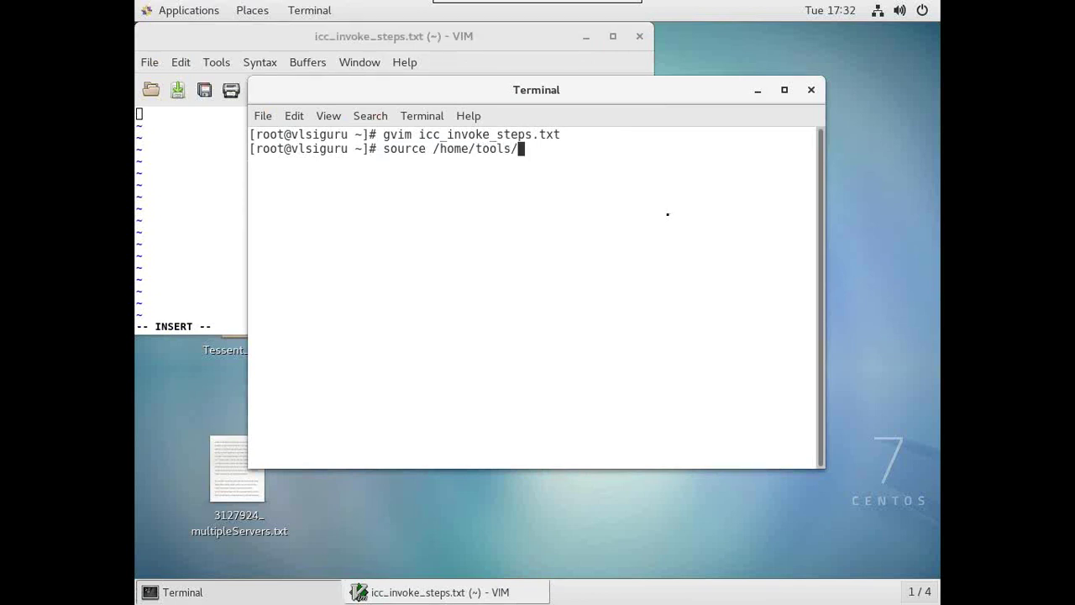
{"action": "type", "text": "s"}
{"action": "key", "text": "Tab"}
{"action": "type", "text": "cs"}
{"action": "key", "text": "Tab"}
{"action": "key", "text": "Return"}
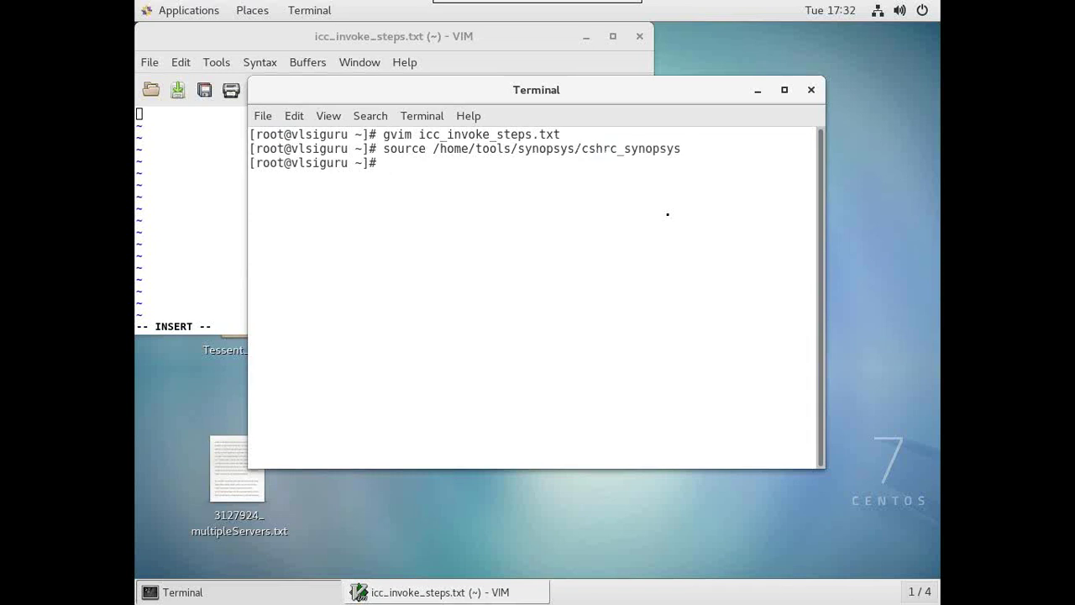
Launch the IC Compiler shell with icc_shell
{"action": "type", "text": "ic_c"}
{"action": "key", "text": "BackSpace"}
{"action": "type", "text": "com"}
{"action": "key", "text": "BackSpace"}
{"action": "key", "text": "BackSpace"}
{"action": "key", "text": "BackSpace"}
{"action": "key", "text": "BackSpace"}
{"action": "type", "text": "c_"}
{"action": "key", "text": "Tab"}
{"action": "key", "text": "Tab"}
{"action": "type", "text": "sh"}
{"action": "key", "text": "Tab"}
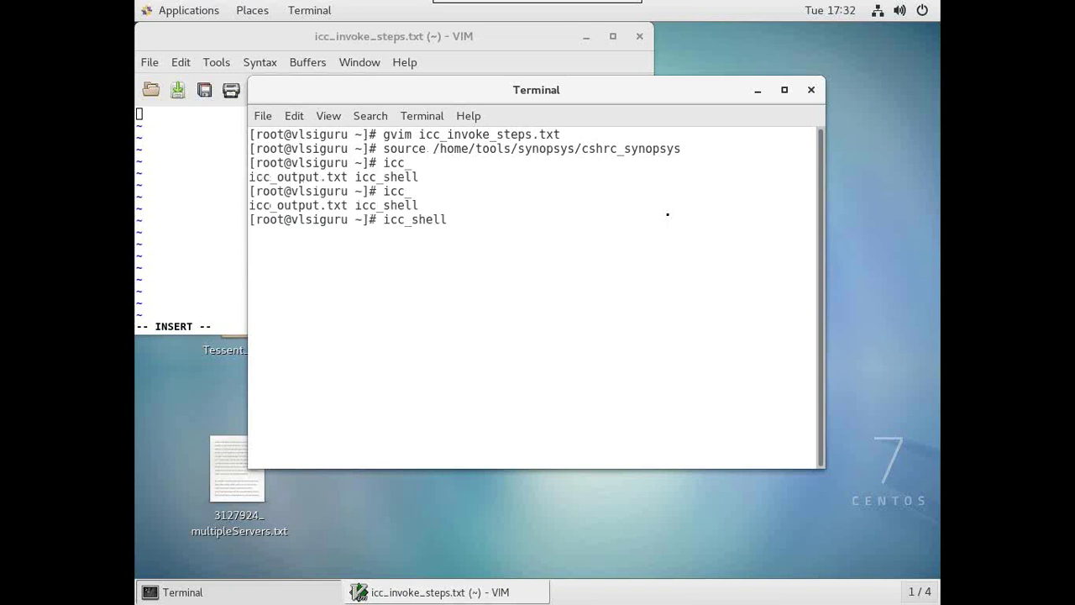
{"action": "key", "text": "Return"}
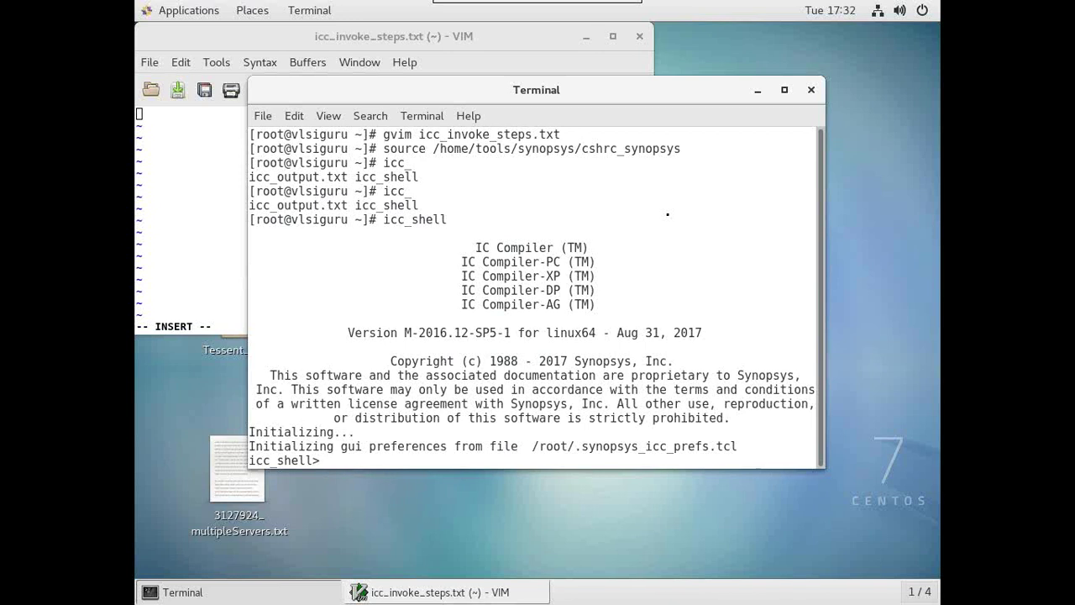
Open the IC Compiler GUI with gui_start, close its window, then exit icc_shell
{"action": "type", "text": "gui_start"}
{"action": "key", "text": "Return"}
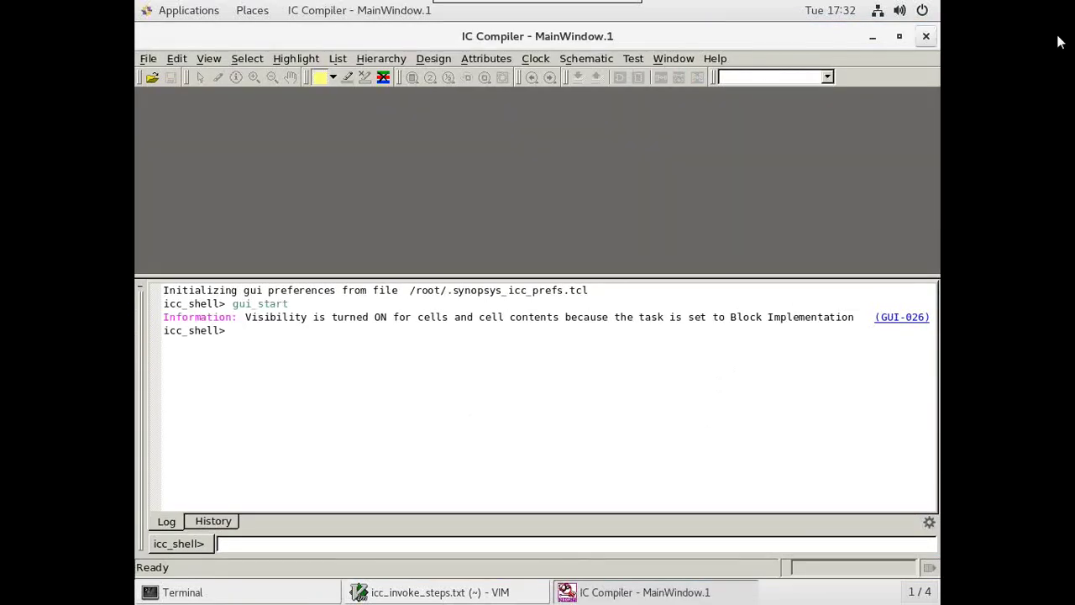
{"action": "left_click", "coordinate": [923, 40]}
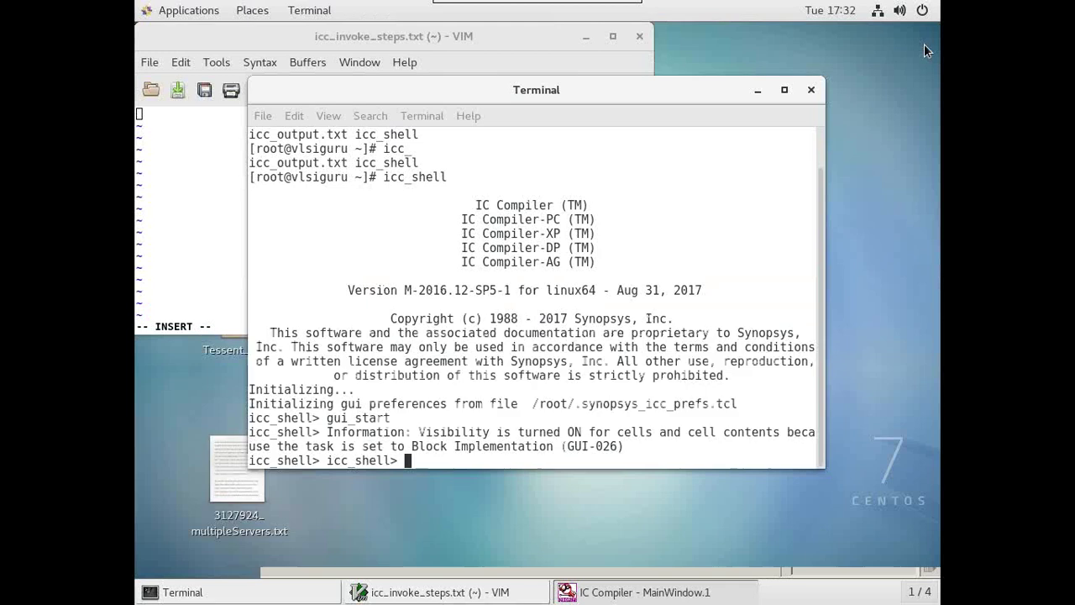
{"action": "type", "text": "exit"}
{"action": "key", "text": "Return"}
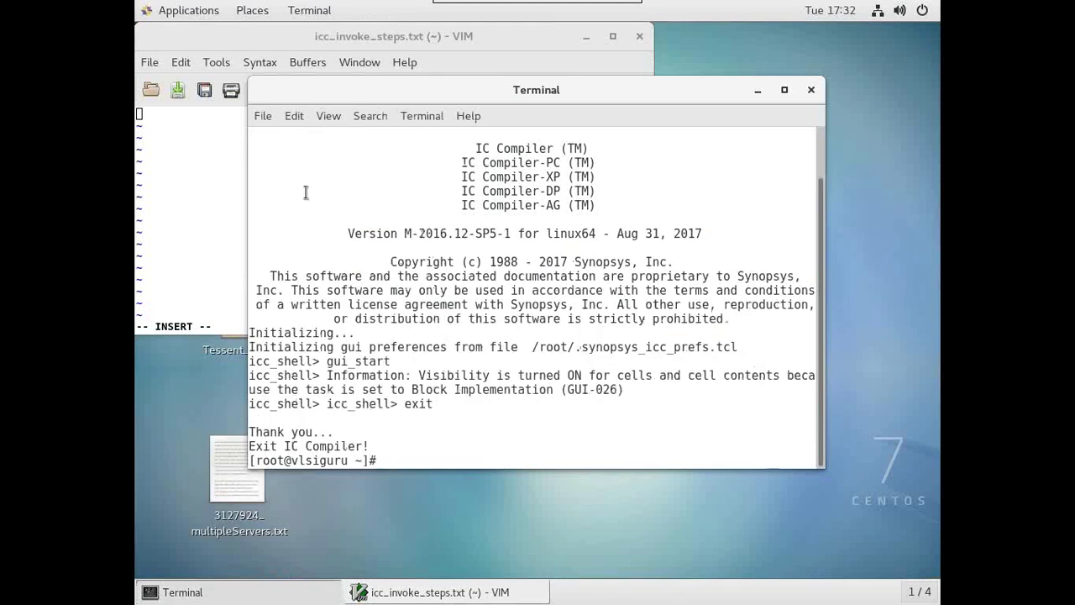
Write 'source /home/tools/synopsys/cshrc_synopsys' as the first line of the notes
{"action": "left_click", "coordinate": [212, 201]}
{"action": "type", "text": "so"}
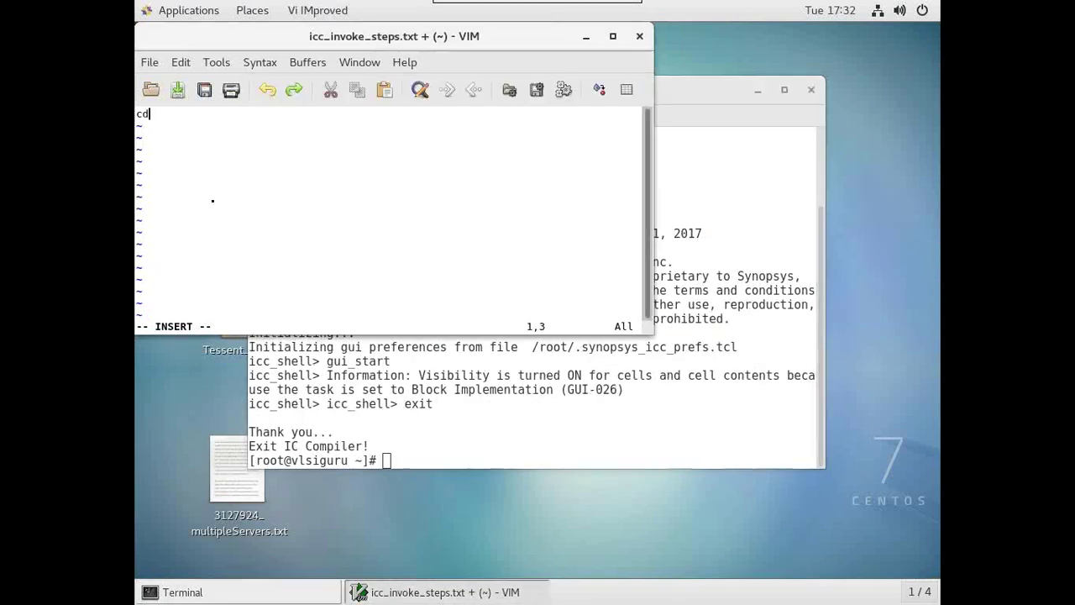
{"action": "type", "text": "u"}
{"action": "key", "text": "BackSpace"}
{"action": "key", "text": "BackSpace"}
{"action": "type", "text": "ource /home/tools/synopsys/cs"}
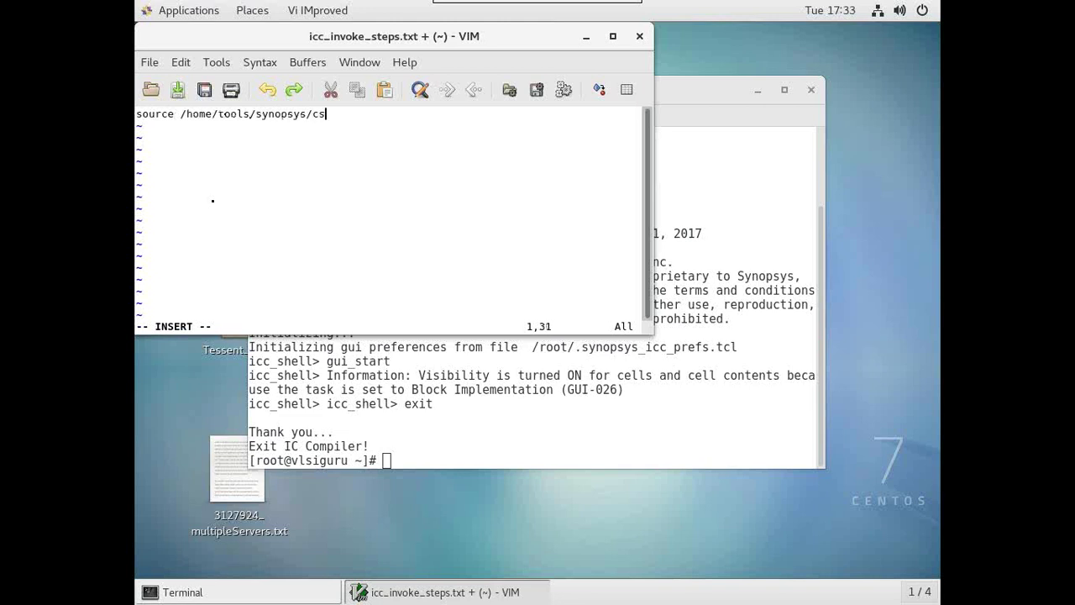
{"action": "type", "text": "hrc_synopsys"}
{"action": "key", "text": "Return"}
Check the working directory with pwd and return home with cd
{"action": "left_click", "coordinate": [390, 408]}
{"action": "type", "text": "pwd"}
{"action": "key", "text": "Return"}
{"action": "type", "text": "cd"}
{"action": "key", "text": "Return"}
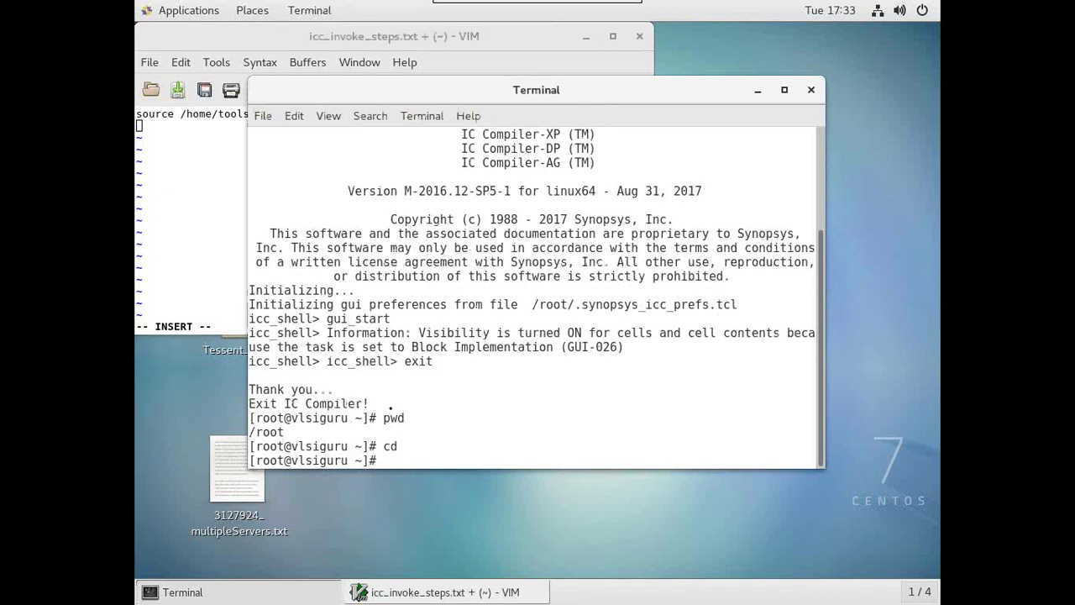
Start icc_shell from the home directory and exit it again
{"action": "type", "text": "s"}
{"action": "key", "text": "BackSpace"}
{"action": "type", "text": "icc_shell"}
{"action": "key", "text": "Return"}
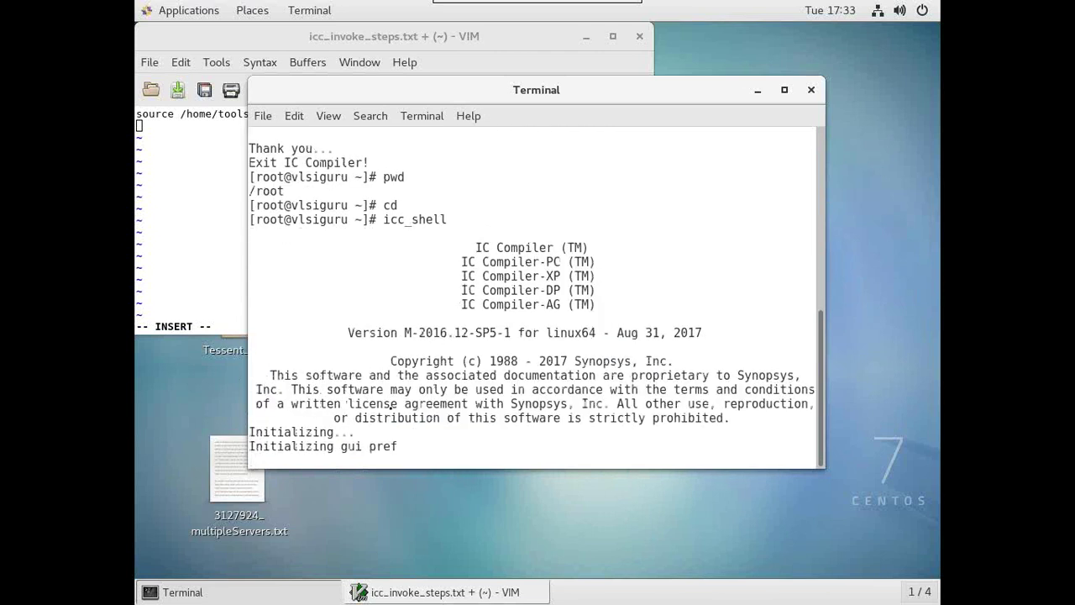
{"action": "type", "text": "exit"}
{"action": "key", "text": "Return"}
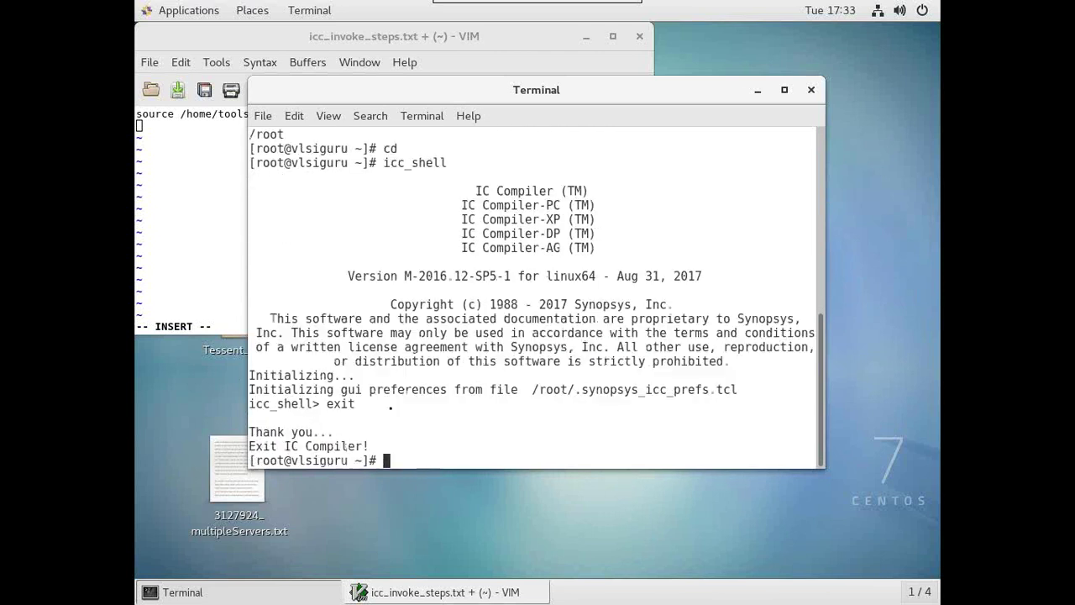
Add the notes 'icc_shell => to invoke icc' and 'to invoke in GUI mode'
{"action": "key", "text": "alt+Tab"}
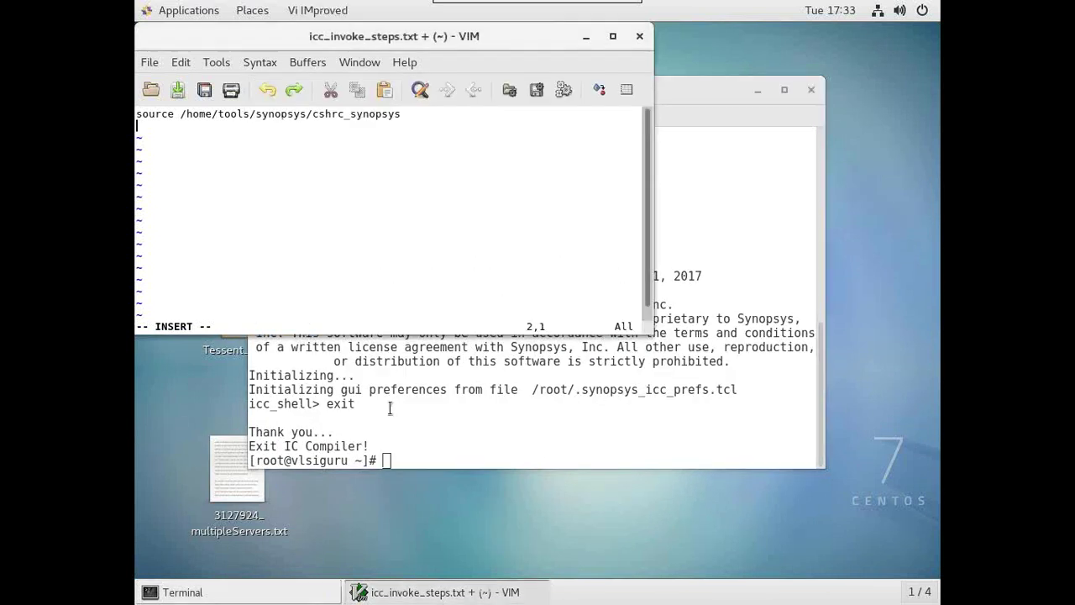
{"action": "type", "text": "icc_shee"}
{"action": "type", "text": "ll "}
{"action": "type", "text": "/ro"}
{"action": "key", "text": "BackSpace"}
{"action": "key", "text": "BackSpace"}
{"action": "key", "text": "BackSpace"}
{"action": "key", "text": "BackSpace"}
{"action": "key", "text": "BackSpace"}
{"action": "type", "text": "=> to invoke icc"}
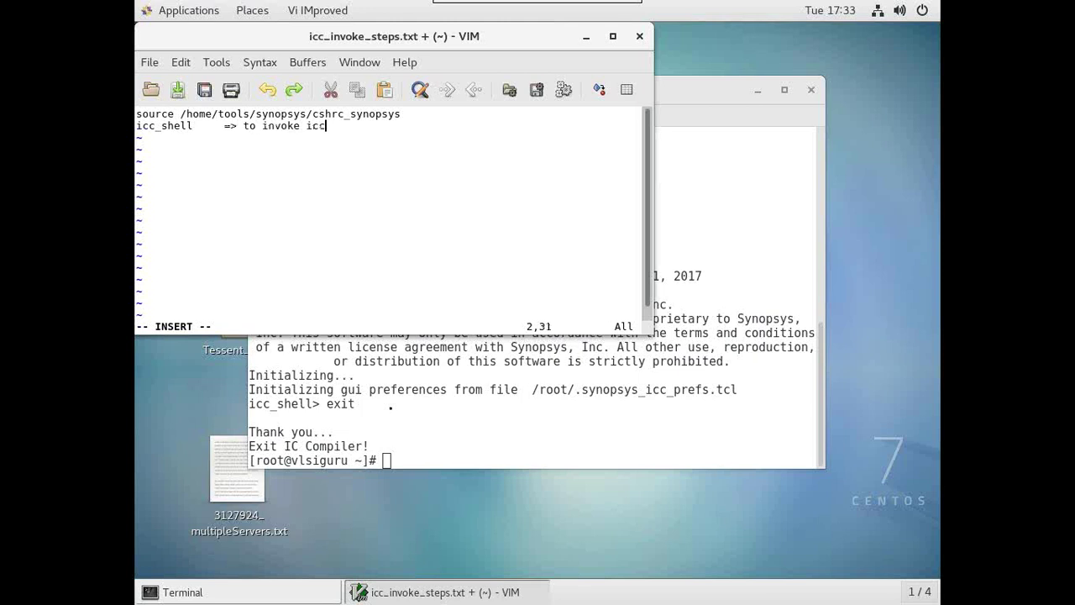
{"action": "key", "text": "Return"}
{"action": "type", "text": "to invoke in GUI mode"}
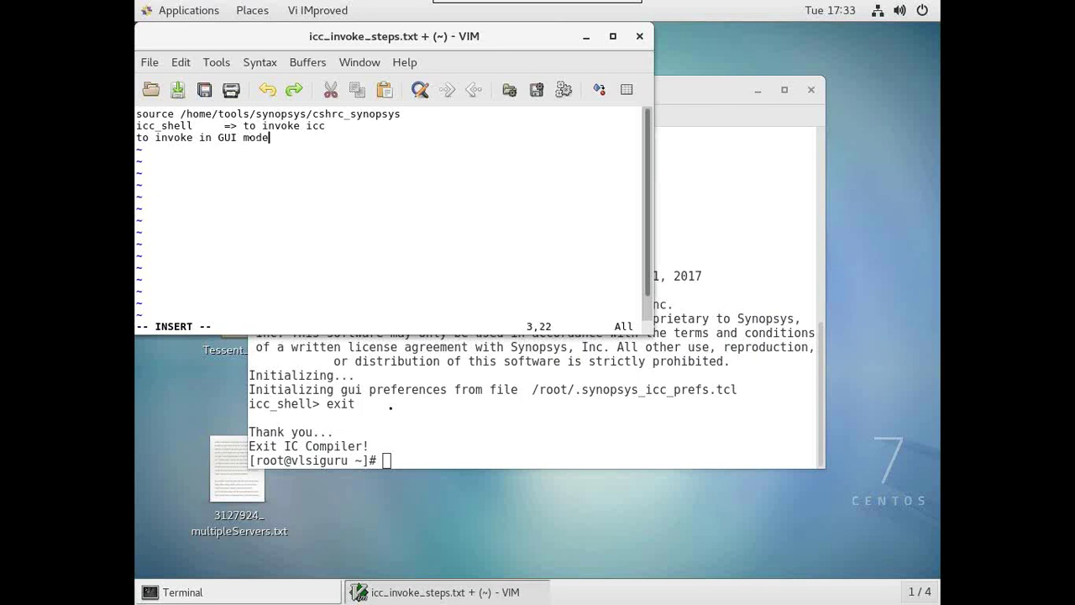
{"action": "key", "text": "Return"}
Add the gui_start shell-mode line, a dashed separator, and an 'Invoking Design compiler:' heading
{"action": "type", "text": "gui_start in the shell mode"}
{"action": "key", "text": "Return"}
{"action": "type", "text": "--------------------------"}
{"action": "key", "text": "Return"}
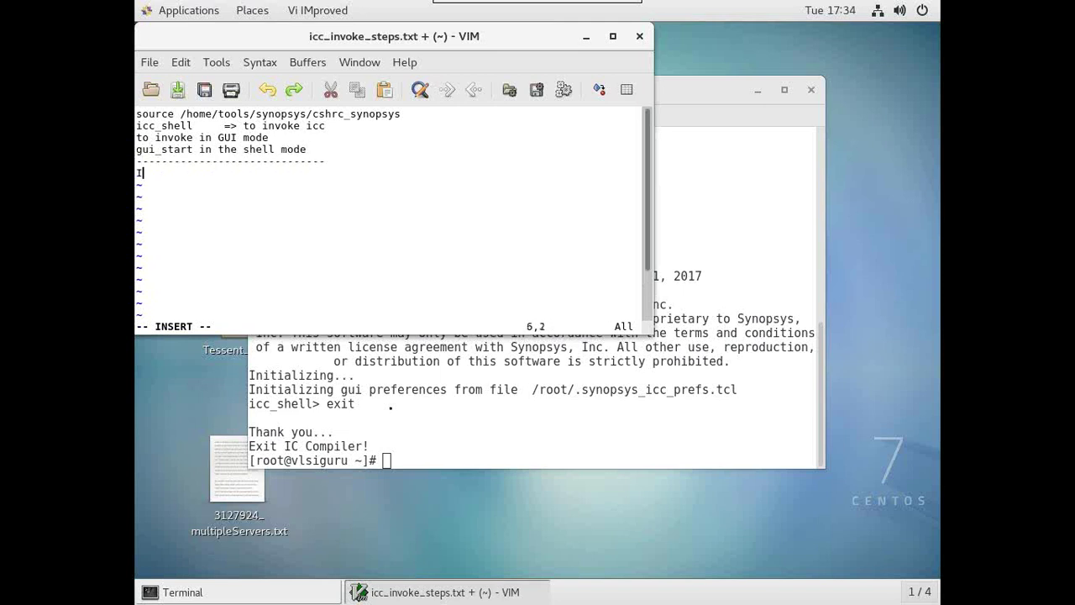
{"action": "type", "text": "nvoking Design compiler:"}
{"action": "key", "text": "Return"}
Launch Design Compiler's dc_shell in the Terminal using Tab completion
{"action": "left_click", "coordinate": [339, 387]}
{"action": "type", "text": "dc"}
{"action": "key", "text": "Tab"}
{"action": "key", "text": "Tab"}
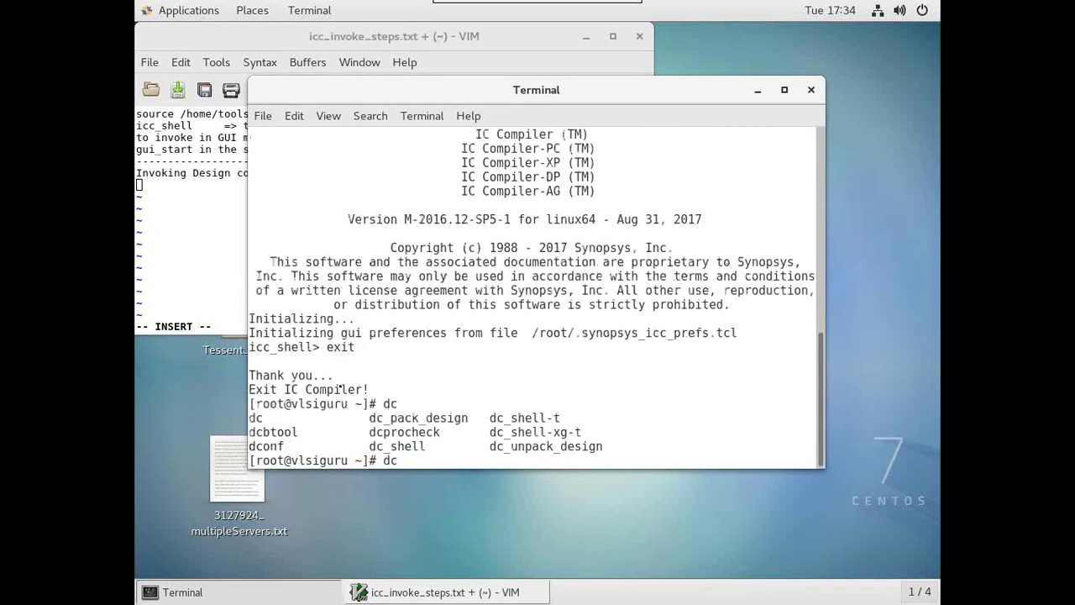
{"action": "type", "text": "_sh"}
{"action": "key", "text": "Tab"}
{"action": "key", "text": "Tab"}
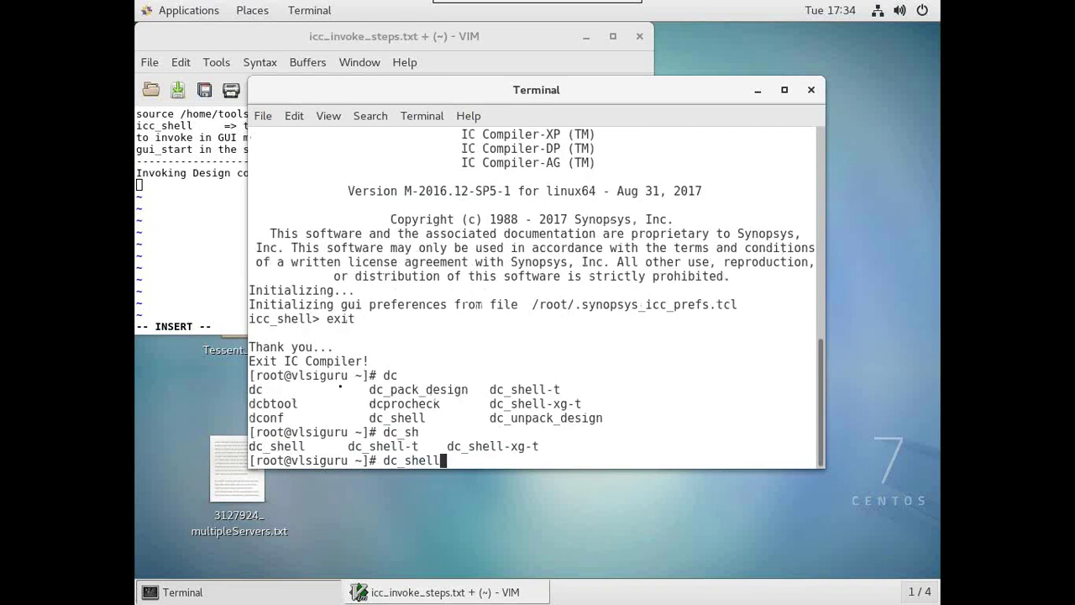
{"action": "key", "text": "Return"}
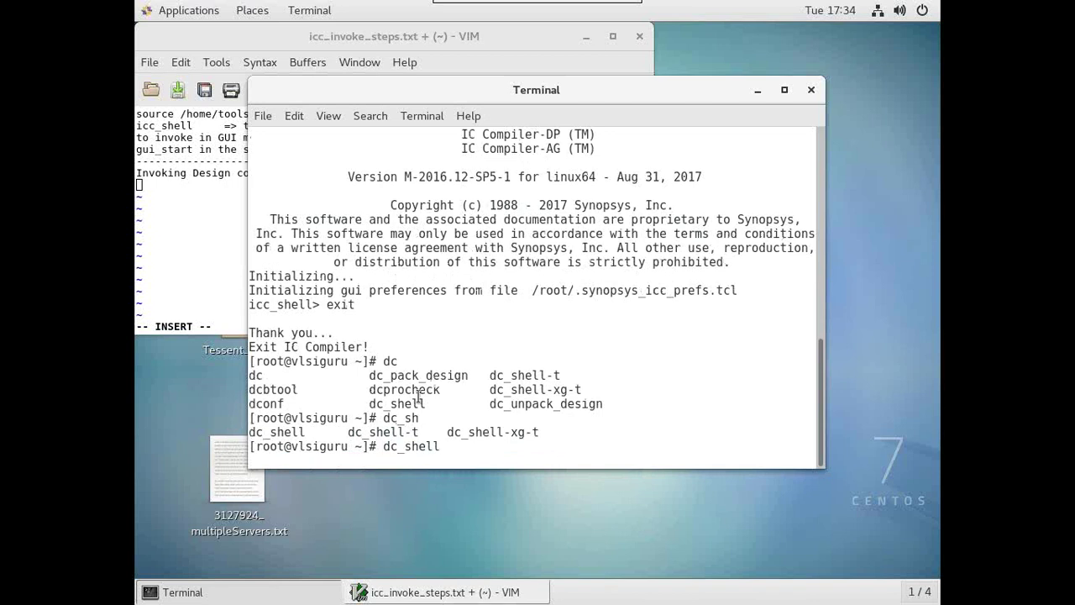
Open Design Vision with gui_start, close it, and exit dc_shell
{"action": "type", "text": "gui_start"}
{"action": "key", "text": "Return"}
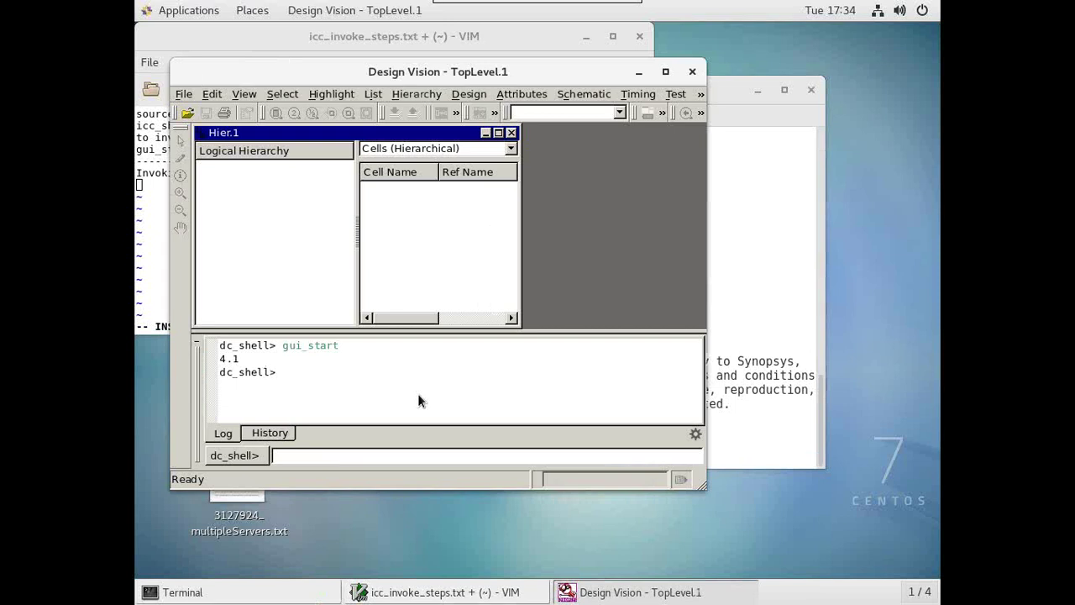
{"action": "left_click", "coordinate": [693, 72]}
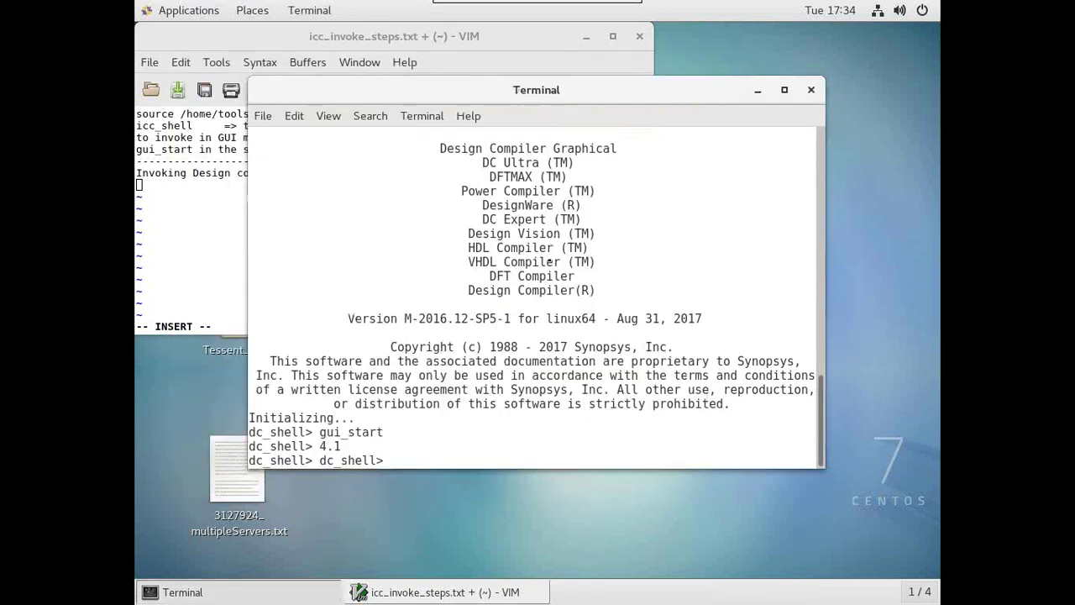
{"action": "type", "text": "exit"}
{"action": "key", "text": "Return"}
Start dc_shell-t and exit it again
{"action": "type", "text": "dc_sh"}
{"action": "key", "text": "Tab"}
{"action": "key", "text": "Tab"}
{"action": "type", "text": "-"}
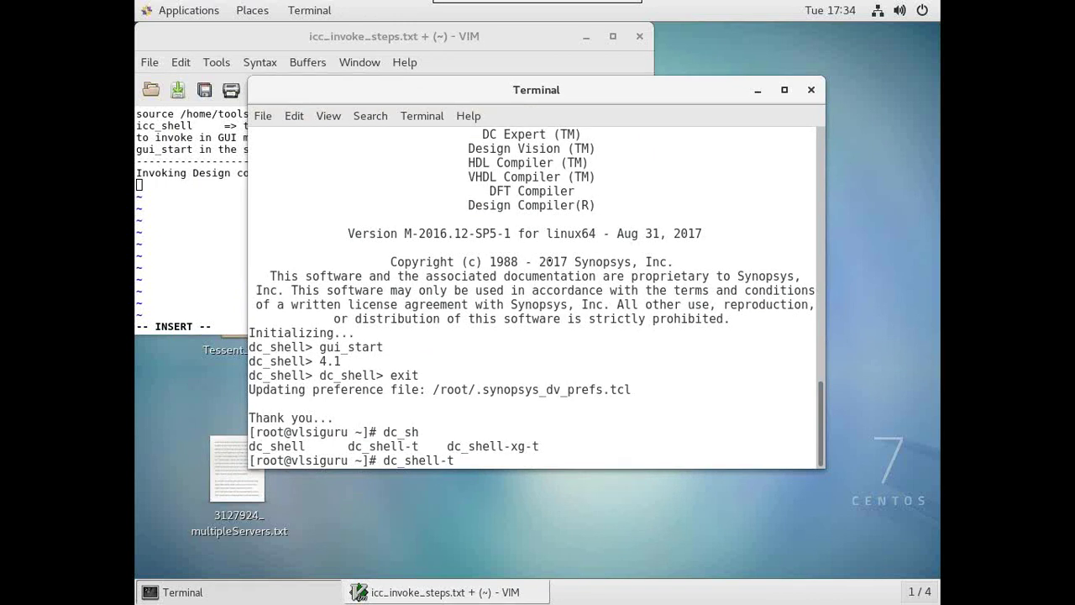
{"action": "type", "text": "t"}
{"action": "key", "text": "Return"}
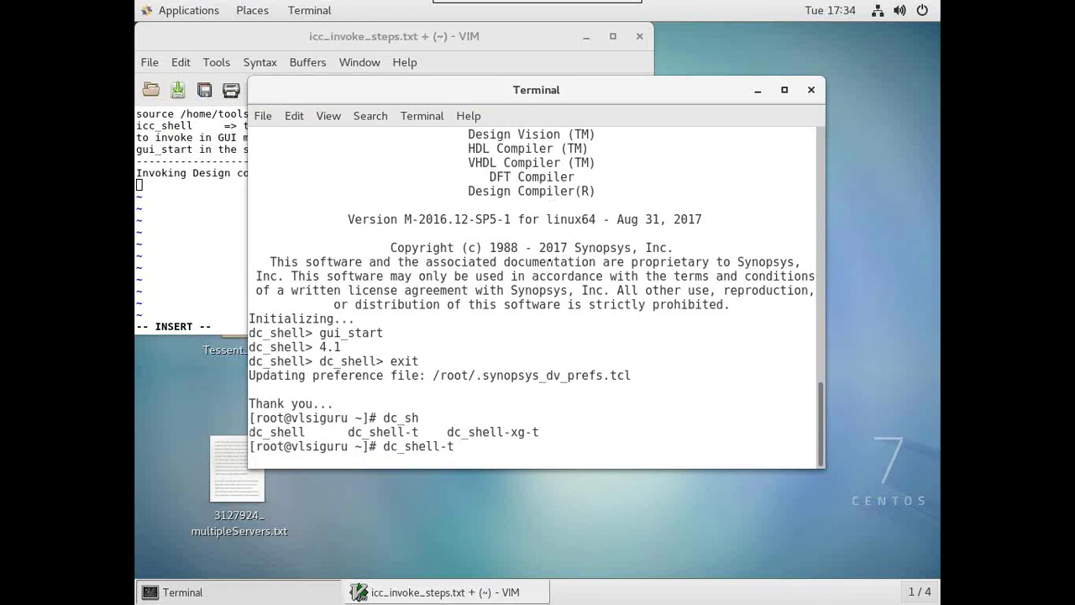
{"action": "type", "text": "exit"}
{"action": "key", "text": "Return"}
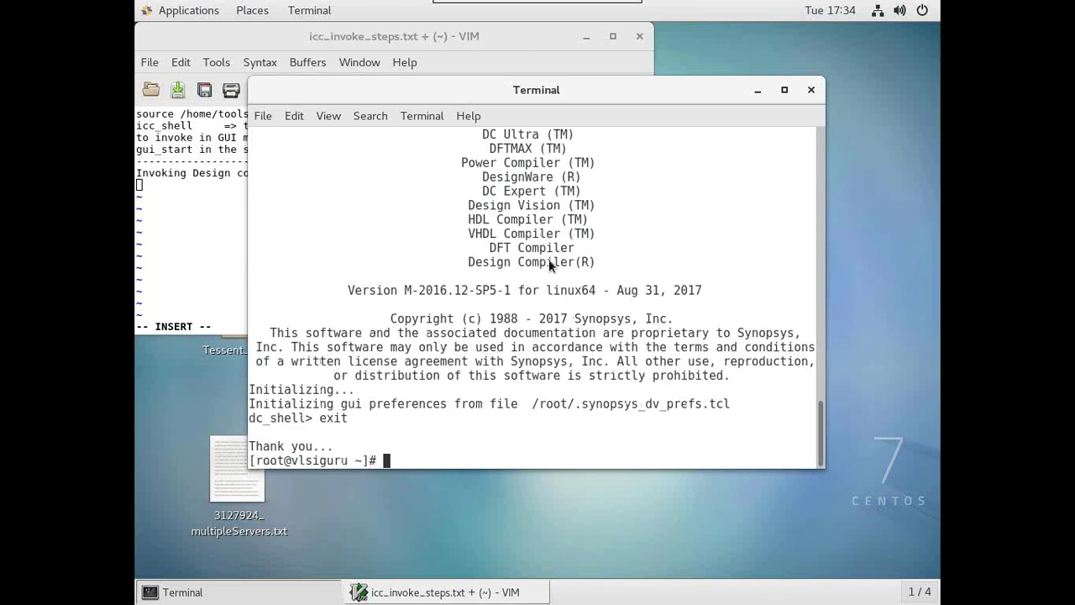
{"action": "left_click", "coordinate": [252, 182]}
List dc_shell under the Design compiler heading, followed by a blank line
{"action": "type", "text": "dc_shell"}
{"action": "key", "text": "Return"}
{"action": "key", "text": "Return"}
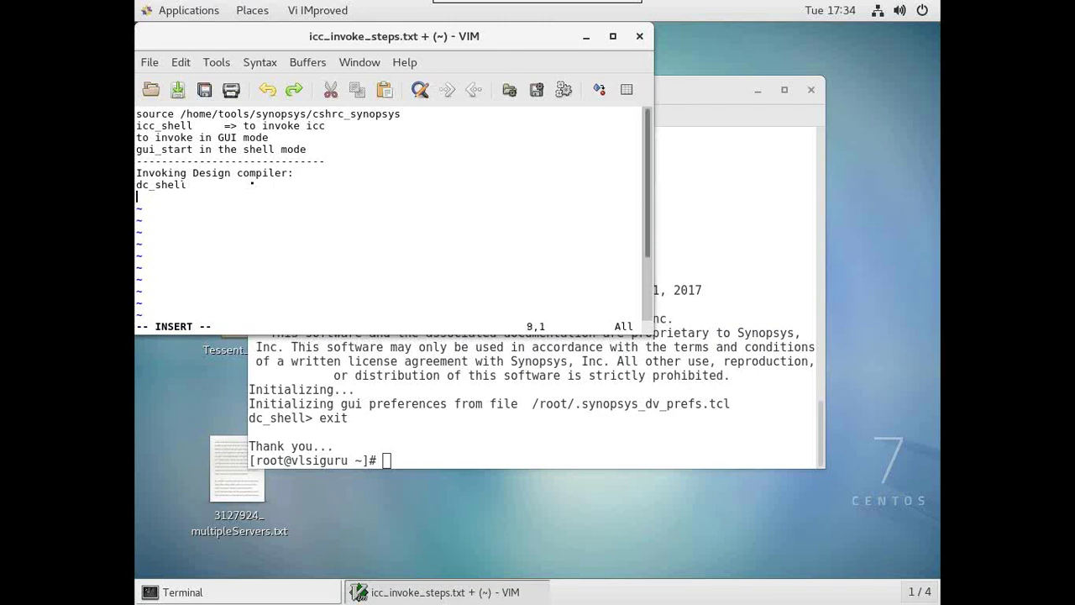
Add the 'Few important things to remember:' heading and rule 1 about not over-holding licenses
{"action": "type", "text": "Few important things to remember:"}
{"action": "key", "text": "Return"}
{"action": "type", "text": "1. Please do not hold license "}
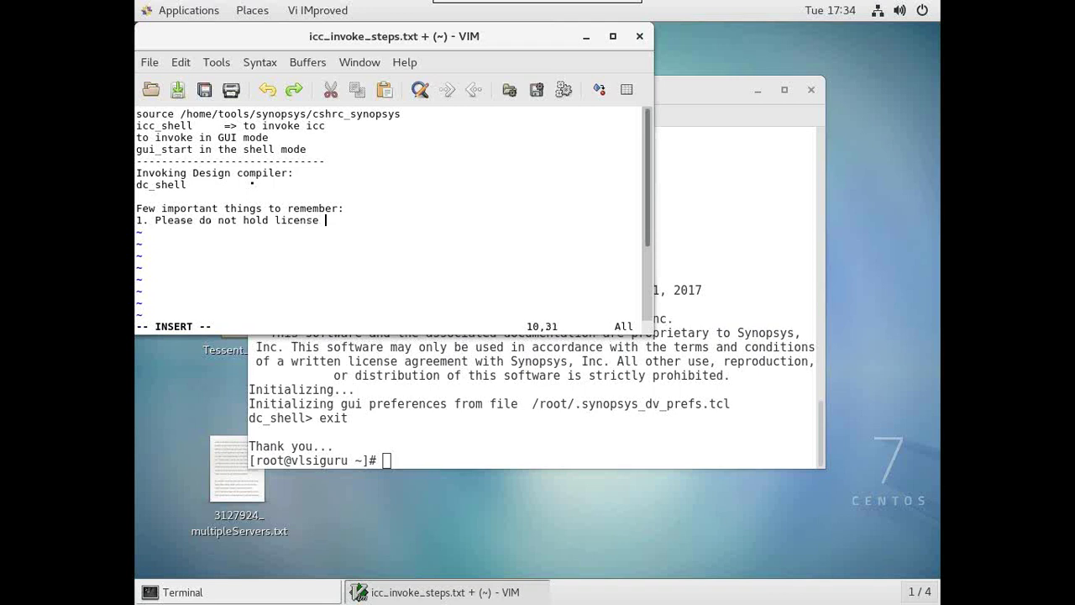
{"action": "type", "text": "for more than what is reuqired "}
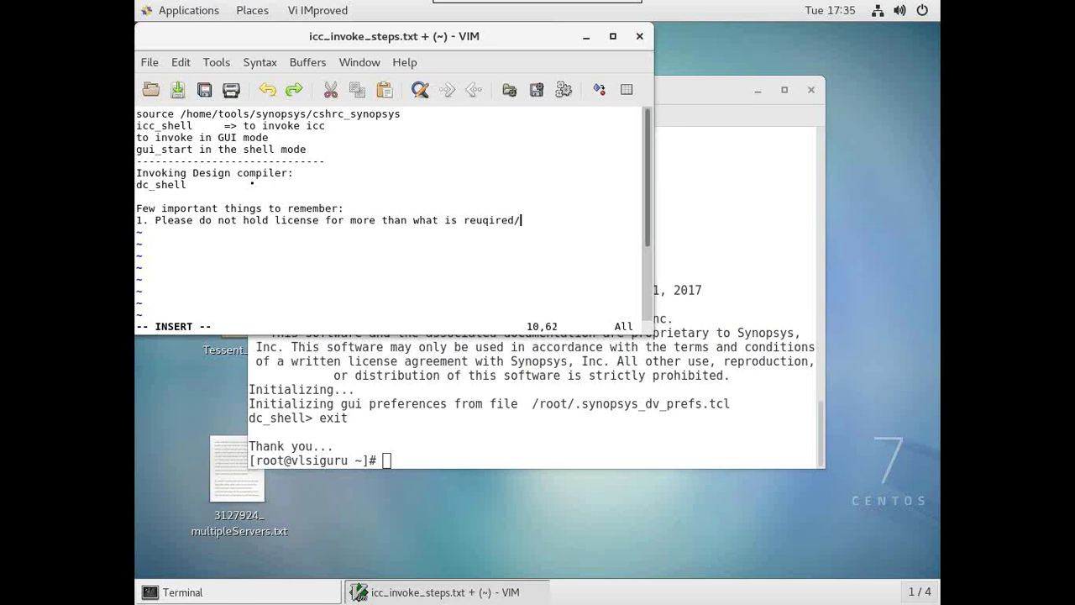
{"action": "type", "text": "suggested"}
{"action": "key", "text": "Return"}
{"action": "type", "text": "2. Amou"}
{"action": "key", "text": "BackSpace"}
Write rule 2: license time is tracked under fair usage; over-holding suspends accounts without notice
{"action": "type", "text": "unt of time "}
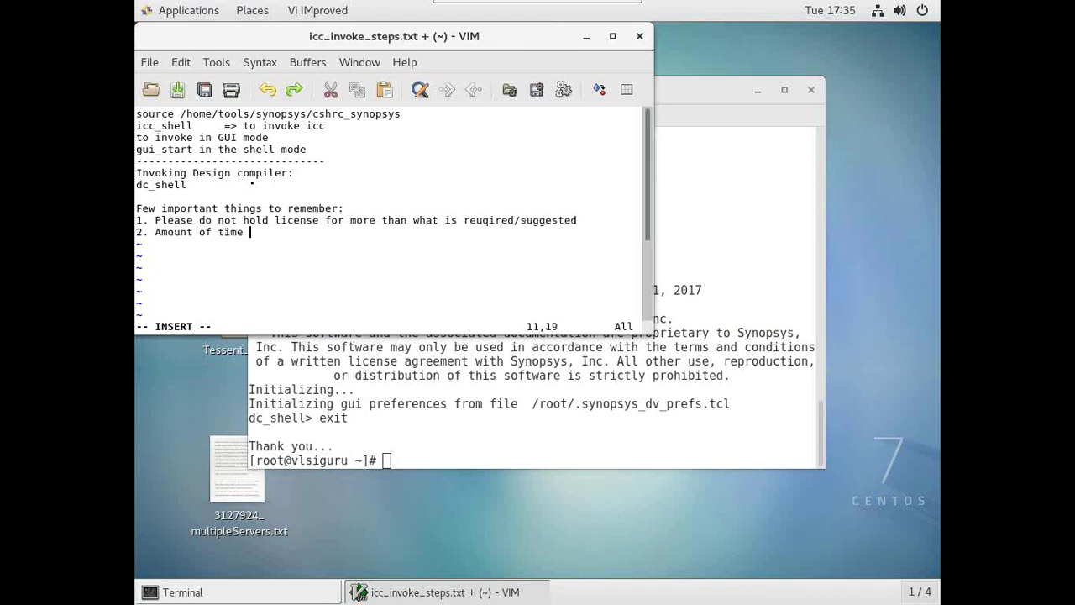
{"action": "type", "text": "a user "}
{"action": "type", "text": "is using sps"}
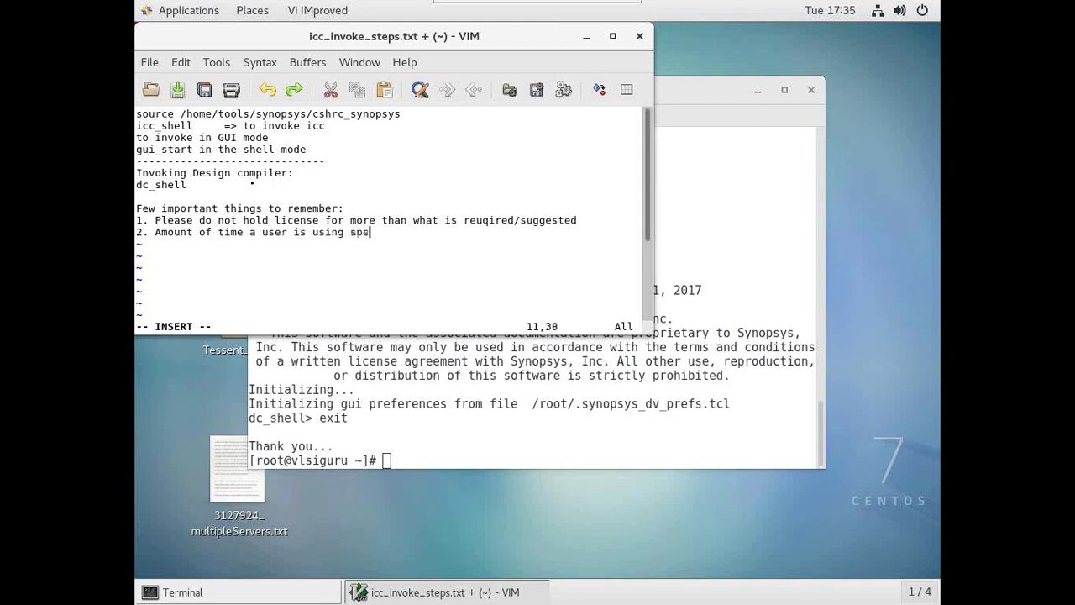
{"action": "type", "text": "cific license is tracked"}
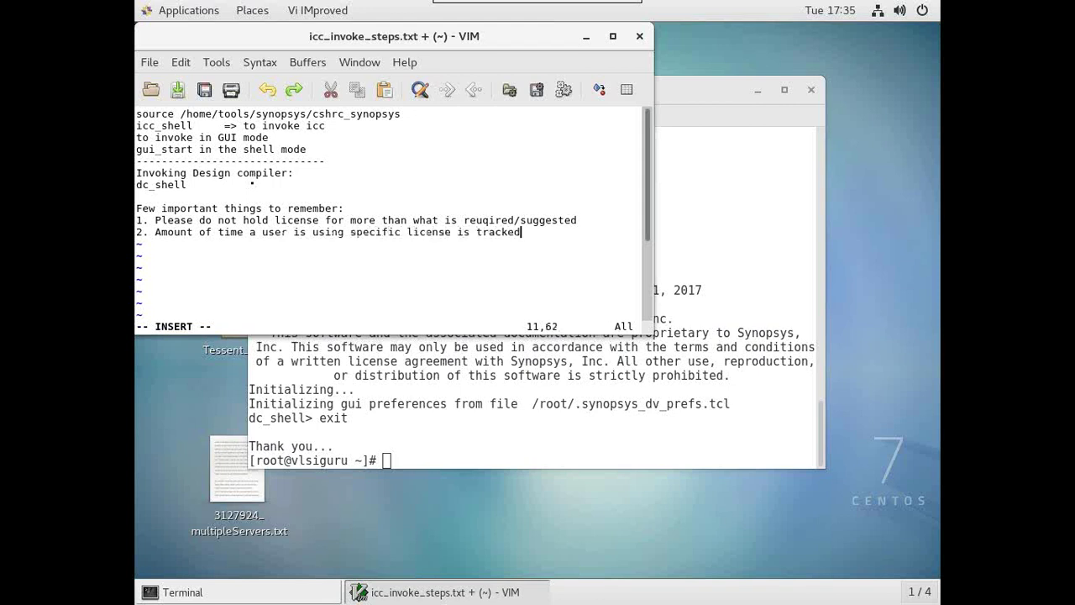
{"action": "type", "text": ". It "}
{"action": "type", "text": "works "}
{"action": "type", "text": "on fair usage plocy"}
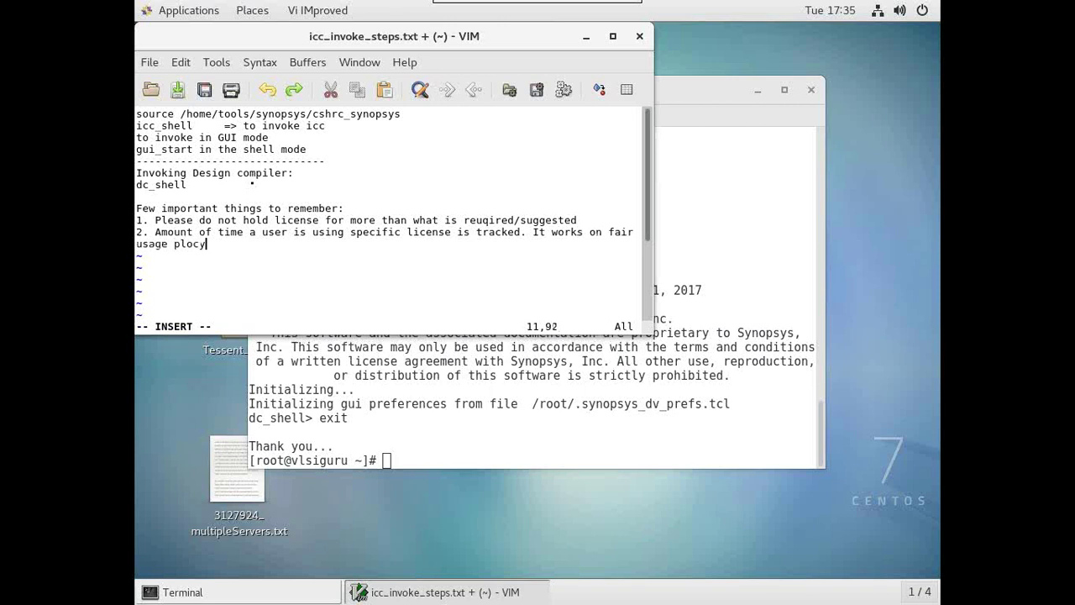
{"action": "key", "text": "BackSpace"}
{"action": "key", "text": "BackSpace"}
{"action": "key", "text": "BackSpace"}
{"action": "type", "text": "licy. Anyone ho"}
{"action": "type", "text": "lding license of complet"}
{"action": "type", "text": "deay"}
{"action": "key", "text": "BackSpace"}
{"action": "key", "text": "BackSpace"}
{"action": "key", "text": "BackSpace"}
{"action": "type", "text": "ay or more than suggest"}
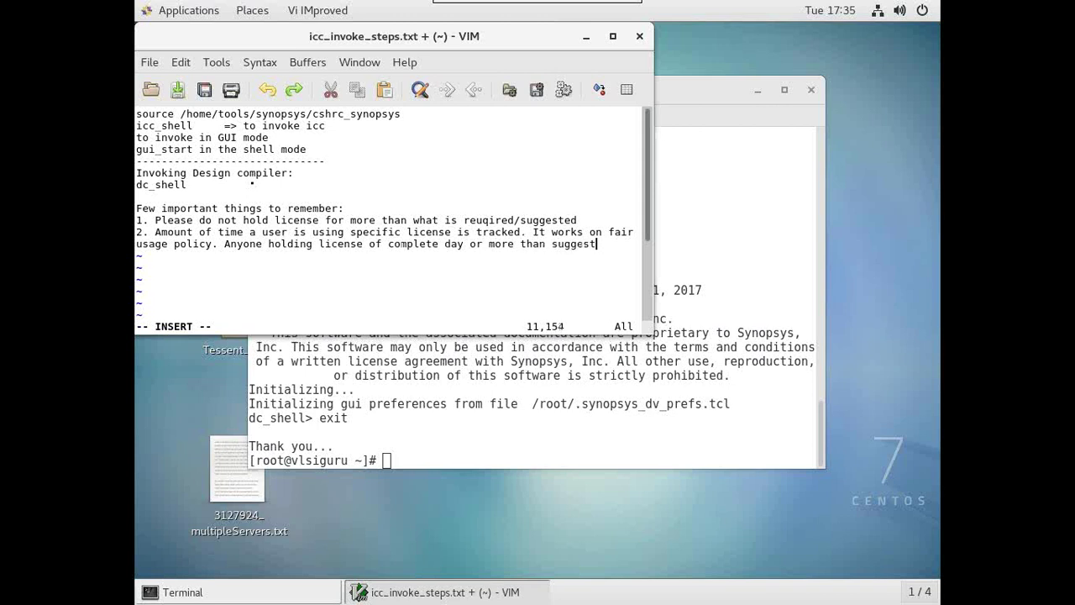
{"action": "type", "text": "d"}
{"action": "type", "text": "d "}
{"action": "type", "text": "duration, their account w"}
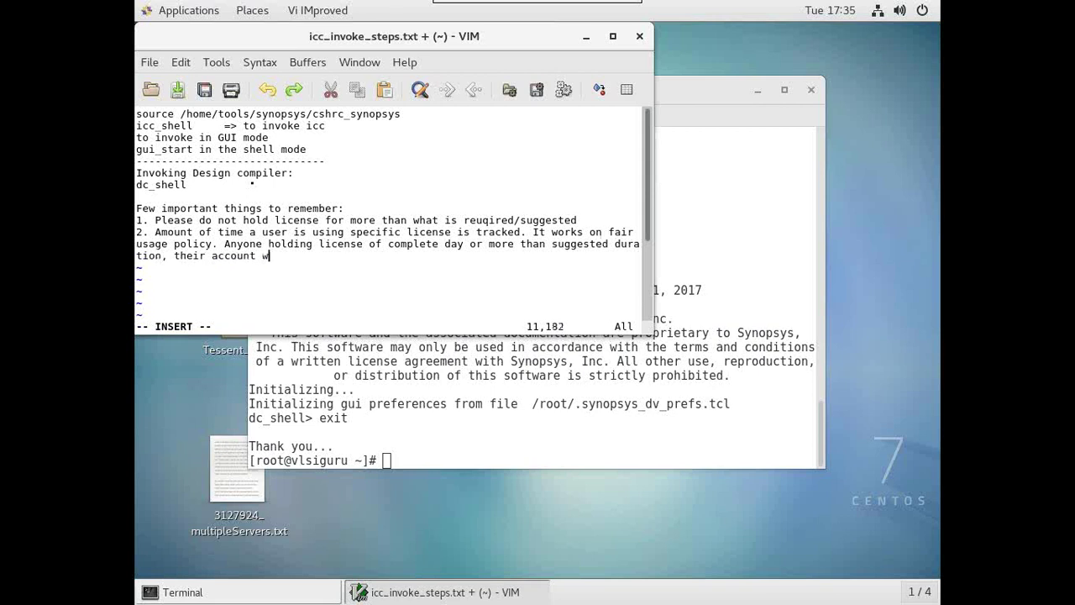
{"action": "type", "text": "ill be suspended without notice."}
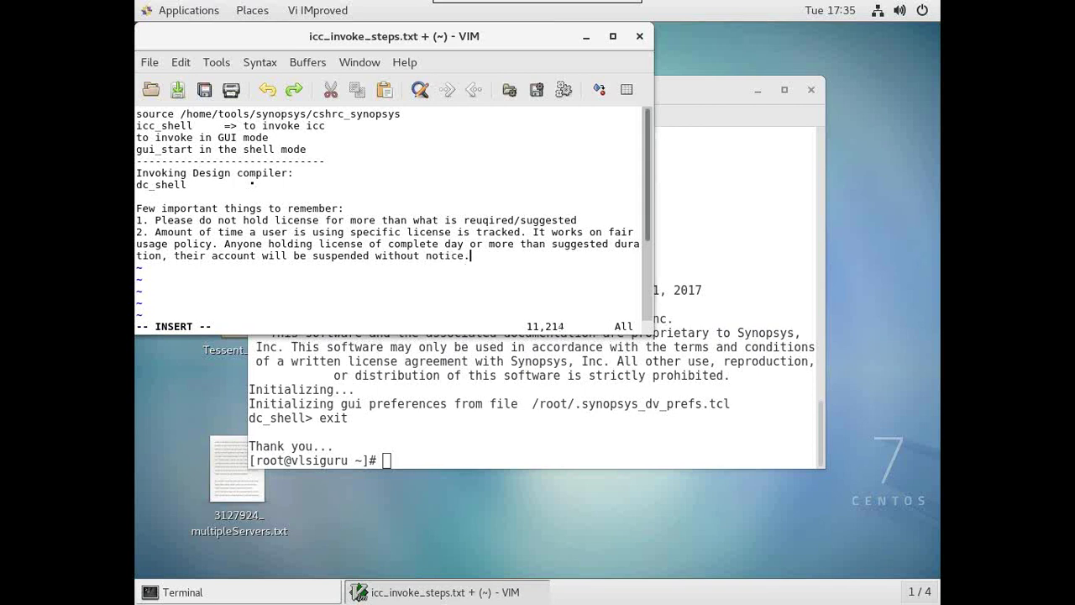
Write rule 3: license is for educational & training purposes only, else UNIX account suspension
{"action": "key", "text": "Return"}
{"action": "type", "text": "3"}
{"action": "type", "text": "his license is"}
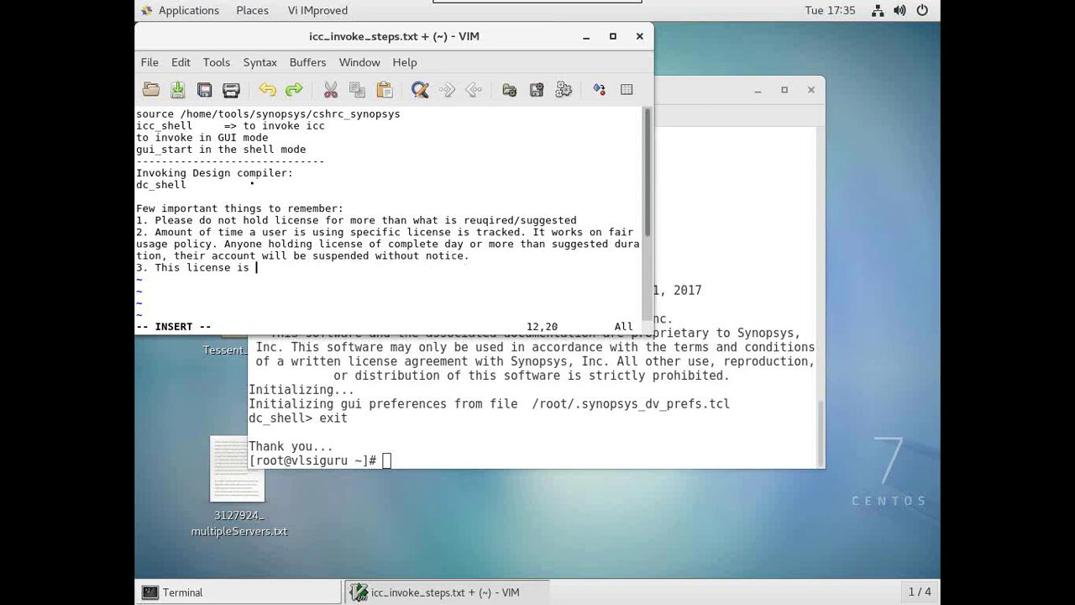
{"action": "type", "text": "urely o"}
{"action": "type", "text": "ducatio"}
{"action": "key", "text": "BackSpace"}
{"action": "key", "text": "BackSpace"}
{"action": "key", "text": "BackSpace"}
{"action": "key", "text": "BackSpace"}
{"action": "type", "text": "ational "}
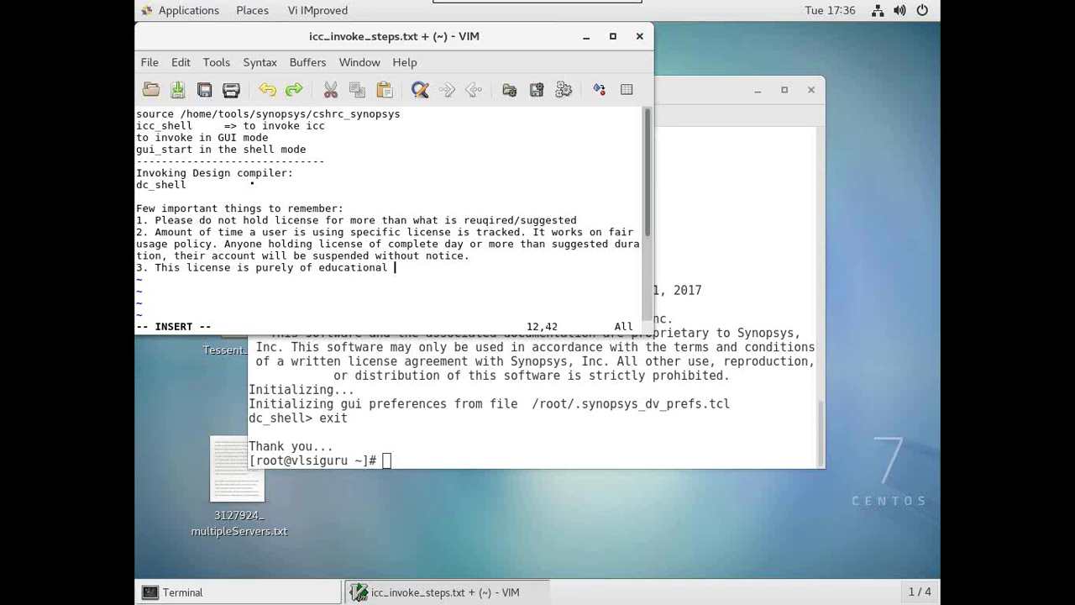
{"action": "type", "text": "& training purpose"}
{"action": "type", "text": " only"}
{"action": "type", "text": "any other means of use"}
{"action": "type", "text": "age wil"}
{"action": "type", "text": "lead to "}
{"action": "type", "text": "ccount'"}
{"action": "key", "text": "BackSpace"}
{"action": "key", "text": "BackSpace"}
{"action": "key", "text": "BackSpace"}
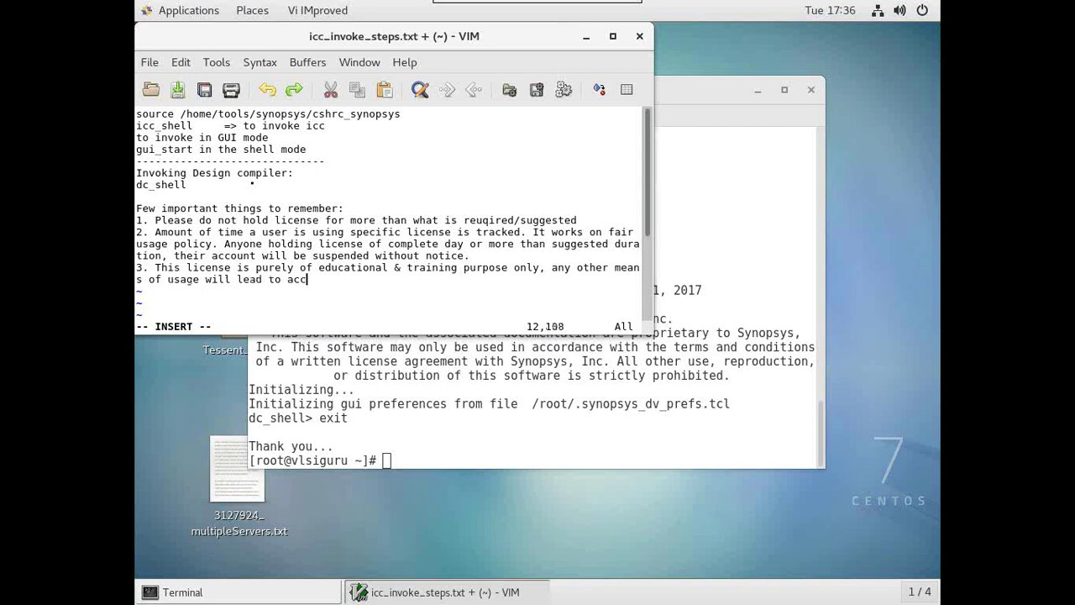
{"action": "key", "text": "BackSpace"}
{"action": "key", "text": "BackSpace"}
{"action": "key", "text": "BackSpace"}
{"action": "type", "text": "UNIX account susps"}
{"action": "key", "text": "BackSpace"}
Finish rule 3 and write rule 4: Institute/Admin can view users' project files and monitor tool usage
{"action": "type", "text": "ension."}
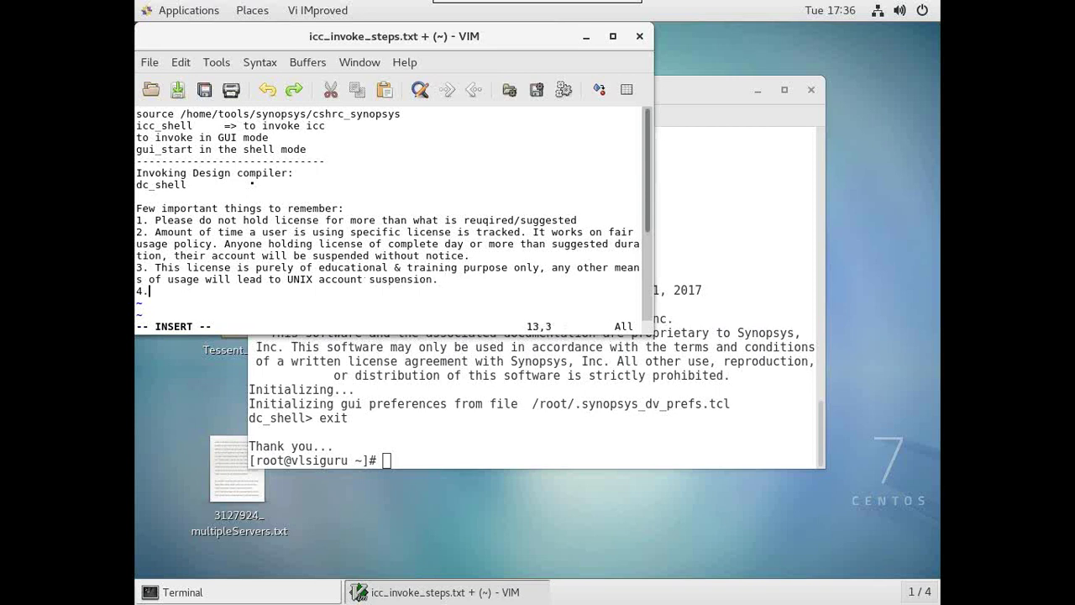
{"action": "type", "text": "stitue/Admin has the complete "}
{"action": "type", "text": "authority t"}
{"action": "type", "text": "o view the project"}
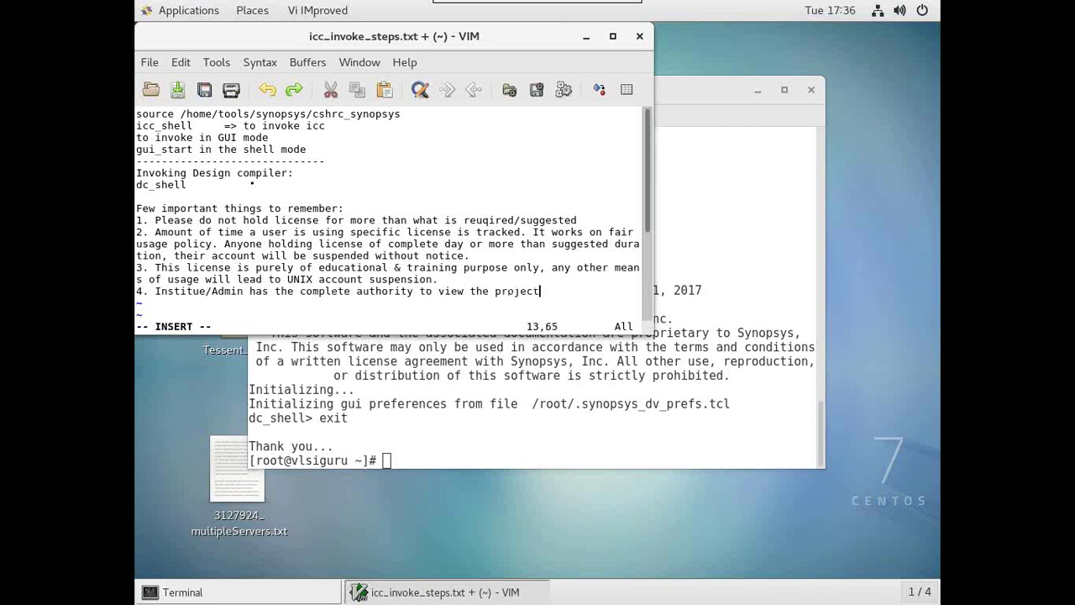
{"action": "key", "text": "BackSpace"}
{"action": "type", "text": "/file the"}
{"action": "key", "text": "BackSpace"}
{"action": "type", "text": "at user"}
{"action": "type", "text": "s creating a"}
{"action": "type", "text": "an"}
{"action": "key", "text": "BackSpace"}
{"action": "key", "text": "BackSpace"}
{"action": "type", "text": "nd hence monitor the natur"}
{"action": "key", "text": "BackSpace"}
{"action": "key", "text": "BackSpace"}
{"action": "type", "text": "ure of tool usage."}
{"action": "key", "text": "Escape"}
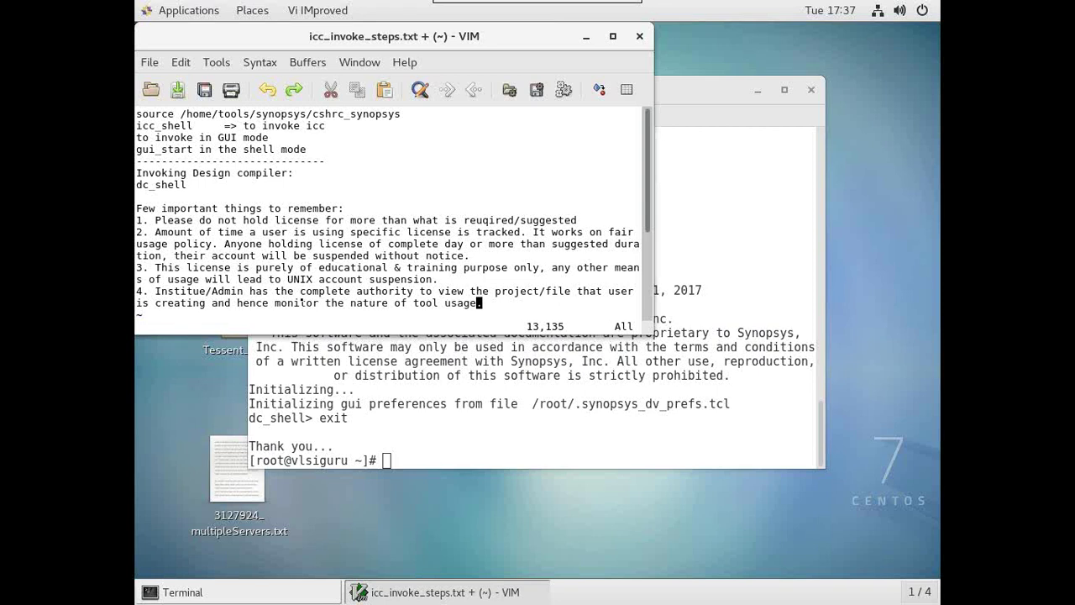
Save icc_invoke_steps.txt and begin rule 5: 'Please do not create multiple VNC sessions'
{"action": "type", "text": ":w!"}
{"action": "key", "text": "Return"}
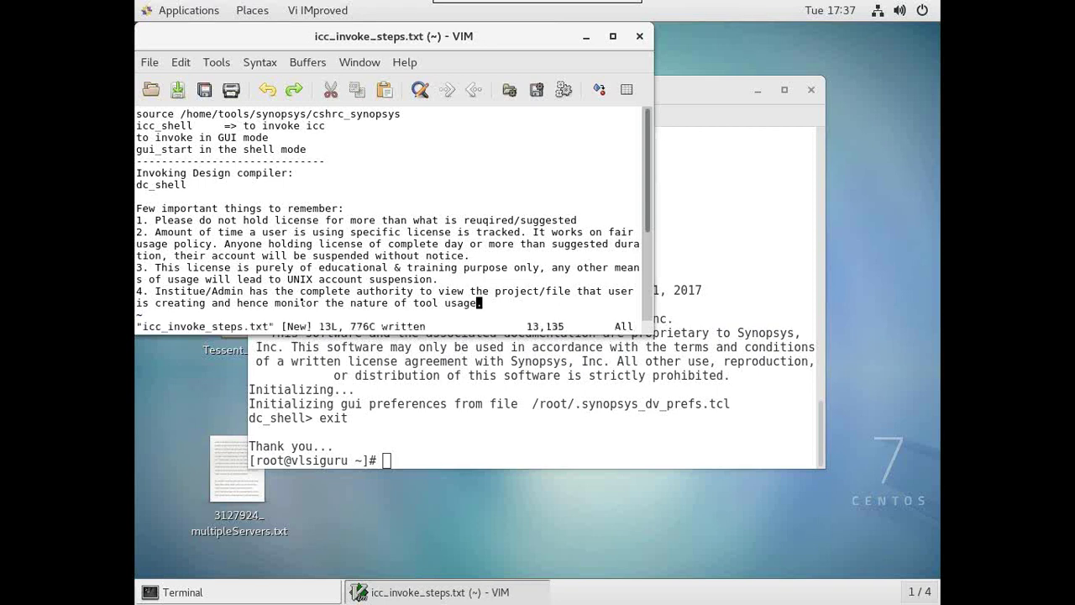
{"action": "type", "text": "o5. Please od not"}
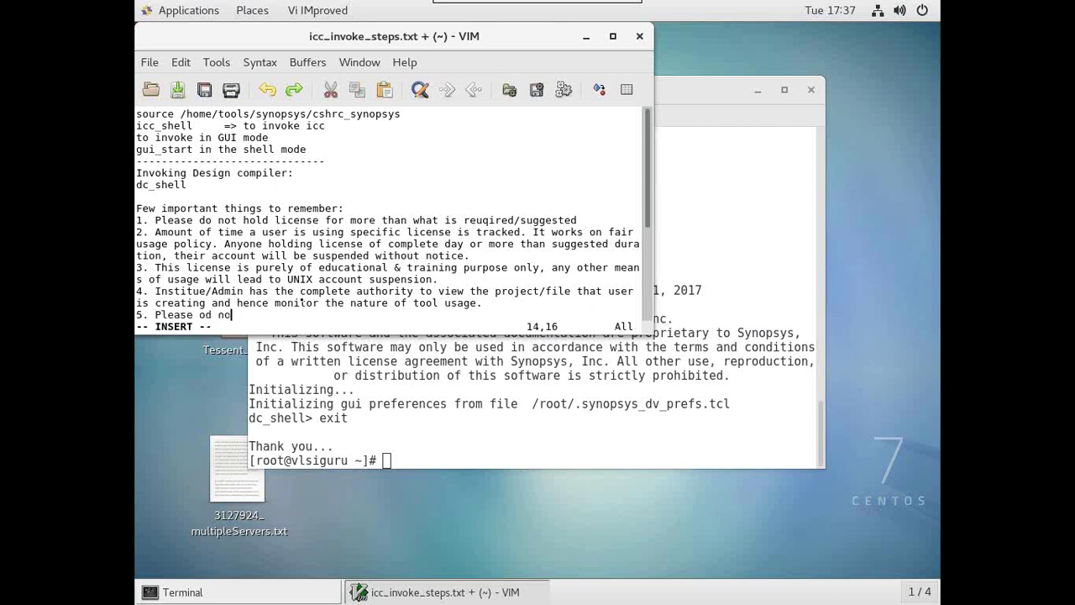
{"action": "key", "text": "BackSpace"}
{"action": "key", "text": "BackSpace"}
{"action": "key", "text": "BackSpace"}
{"action": "key", "text": "BackSpace"}
{"action": "type", "text": "do not create"}
{"action": "type", "text": "u,lt"}
{"action": "type", "text": "l"}
{"action": "type", "text": "iple VN"}
{"action": "type", "text": "sessions"}
Finish rule 5: 'for one user. Same VNC would still be available, unless server is restarted.'
{"action": "key", "text": "BackSpace"}
{"action": "type", "text": "(vi"}
{"action": "key", "text": "BackSpace"}
{"action": "type", "text": "for s"}
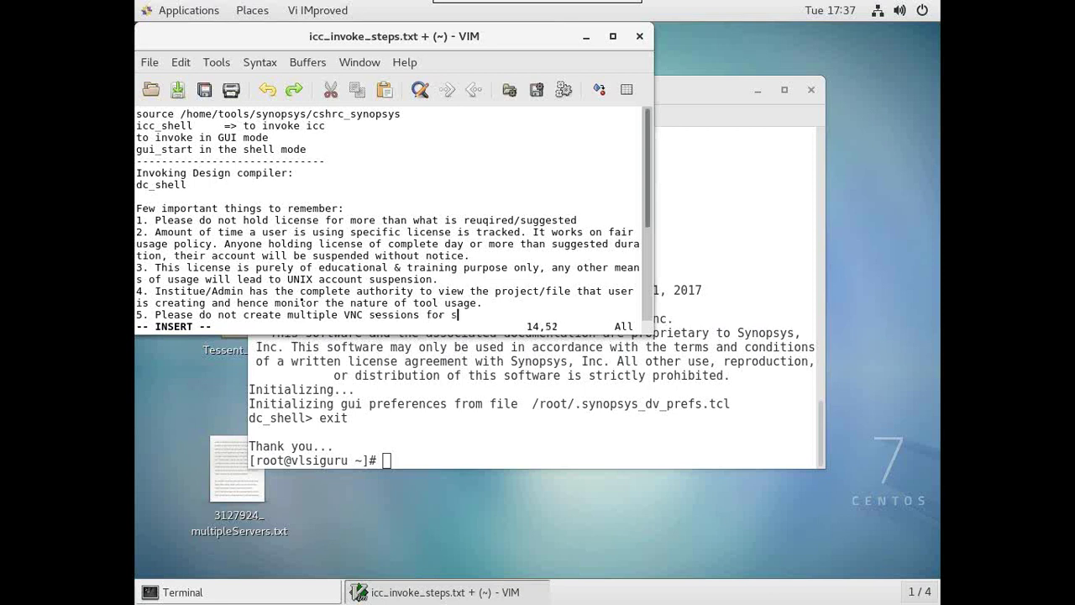
{"action": "key", "text": "BackSpace"}
{"action": "type", "text": "one user. Same VNC which you used would still be avaia"}
{"action": "key", "text": "BackSpace"}
{"action": "type", "text": "bale, unless s"}
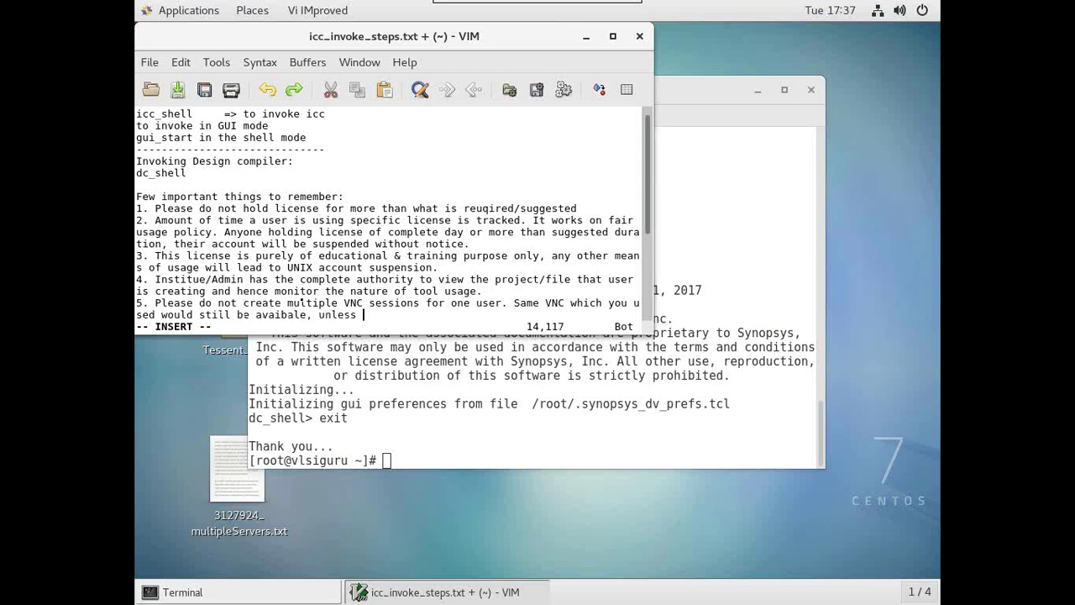
{"action": "type", "text": "erver is sh"}
{"action": "key", "text": "BackSpace"}
{"action": "type", "text": "restat"}
{"action": "key", "text": "BackSpace"}
{"action": "type", "text": "rted."}
{"action": "key", "text": "Escape"}
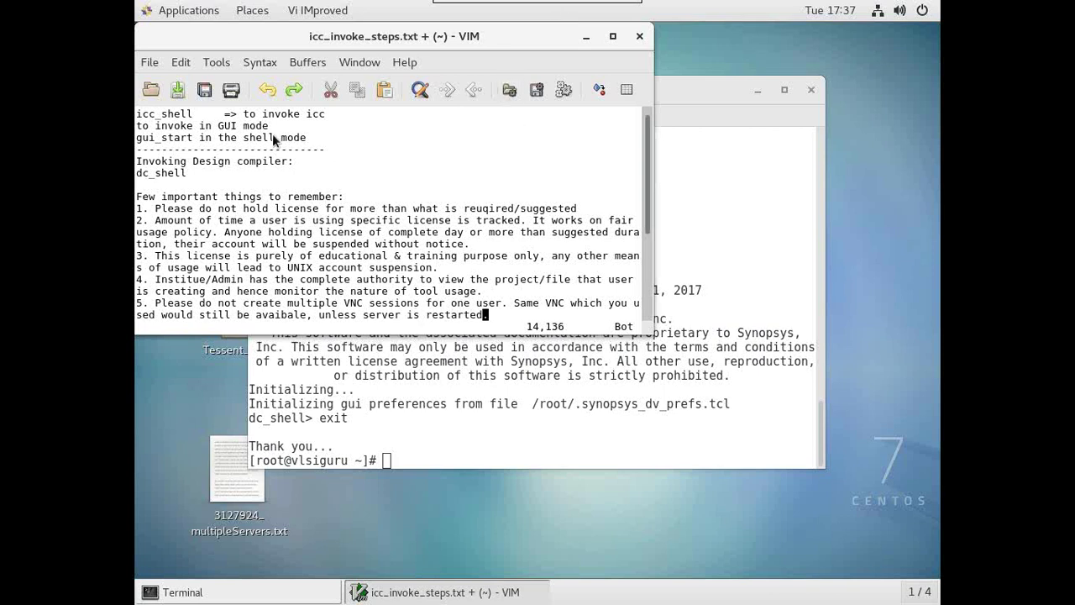
{"action": "left_click", "coordinate": [331, 137]}
{"action": "key", "text": "Up"}
{"action": "key", "text": "Up"}
{"action": "key", "text": "Up"}
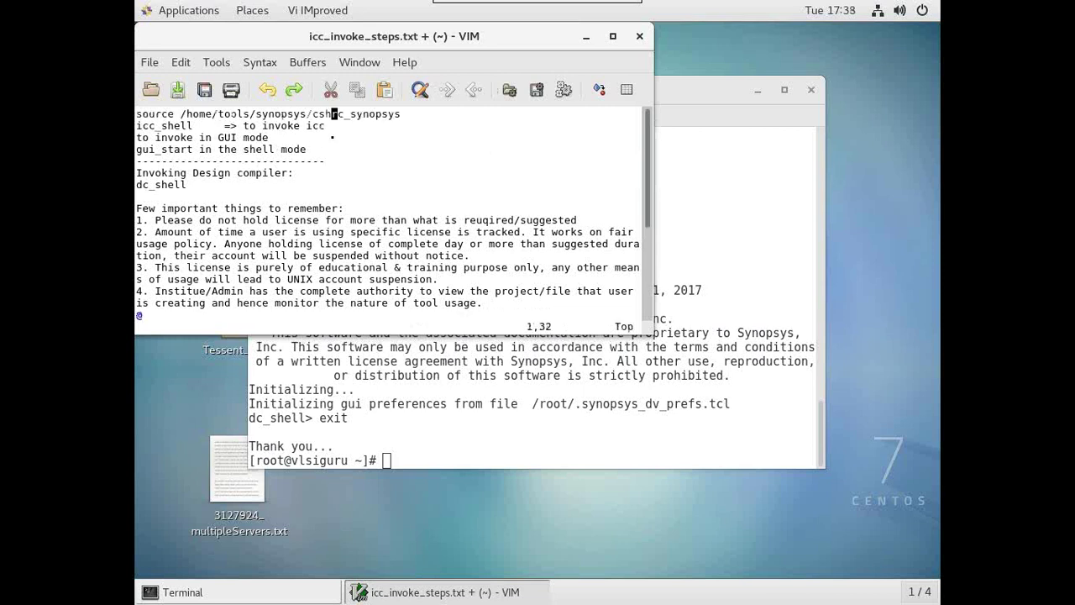